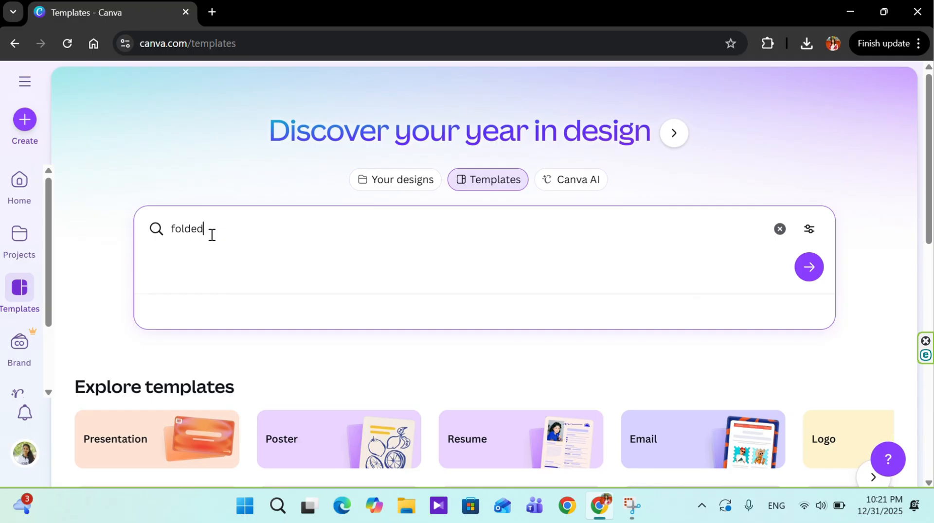
Search the template library for "folded birthday card"
type("hday ca")
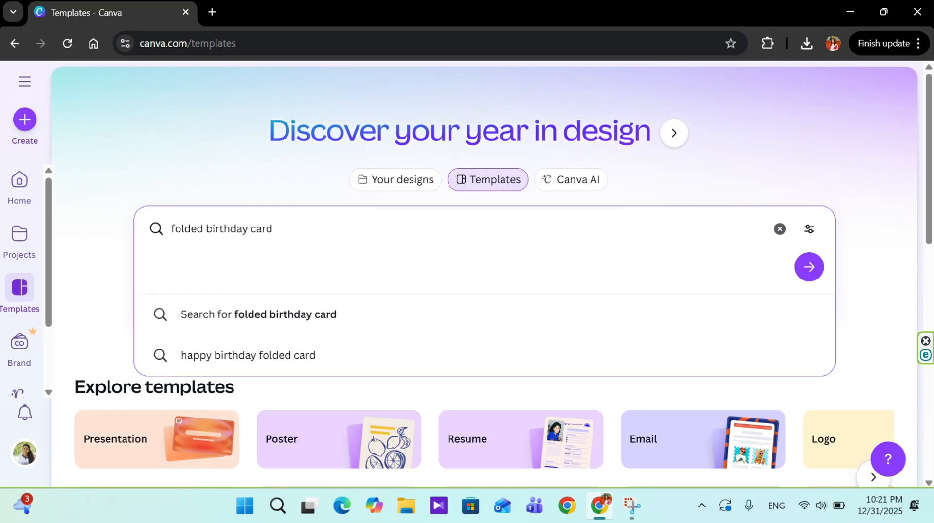
type("rd")
key("Return")
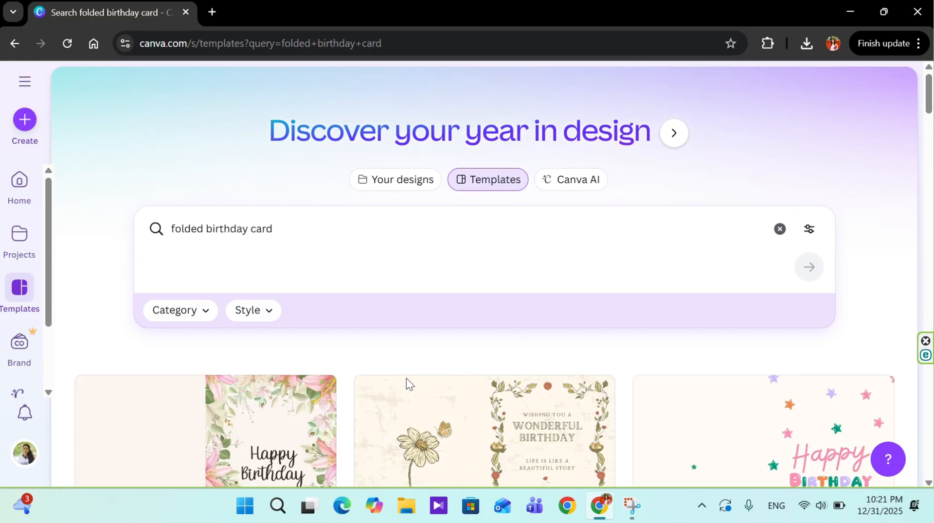
Find the Beige Minimalist Scrapbook Greetinng Happy Birthday Folded Card template among the results and open it for customising
scroll(406, 384, "down", 5)
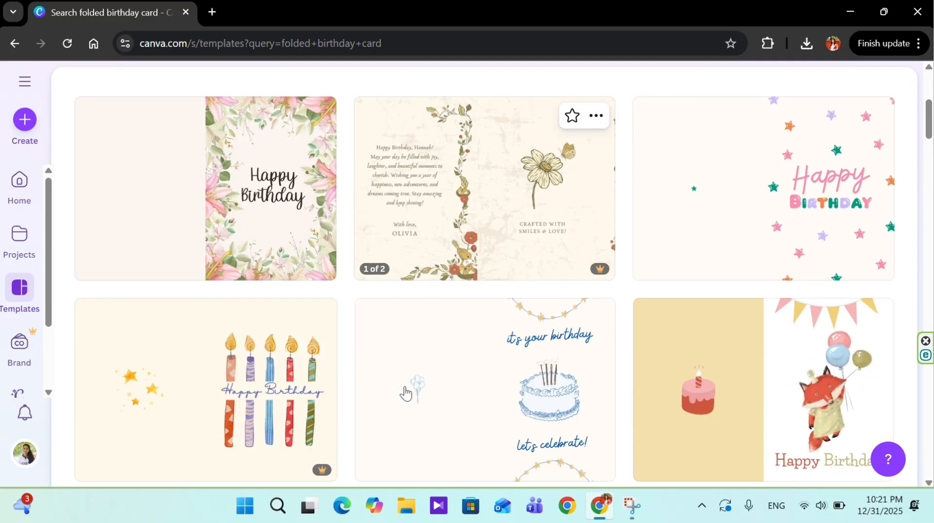
scroll(409, 331, "down", 7)
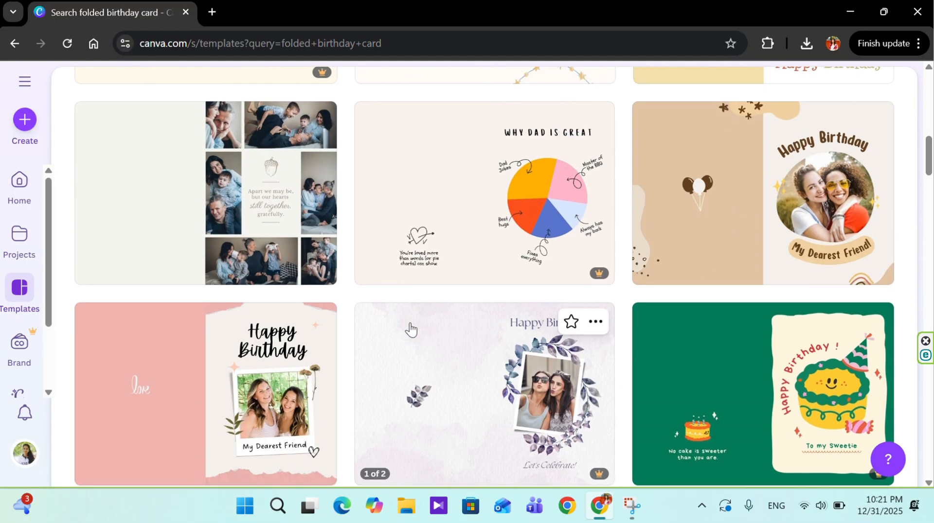
scroll(410, 329, "down", 7)
scroll(411, 330, "up", 9)
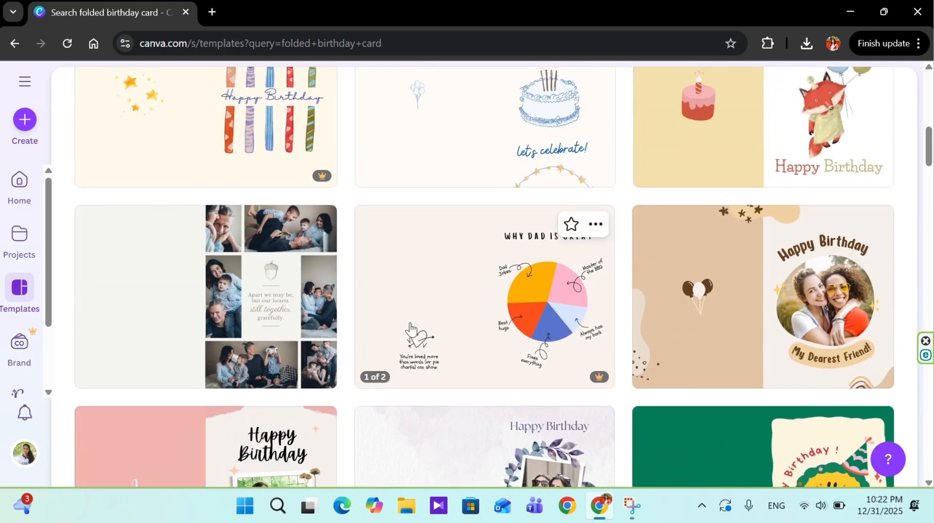
scroll(410, 329, "up", 7)
scroll(410, 328, "down", 1)
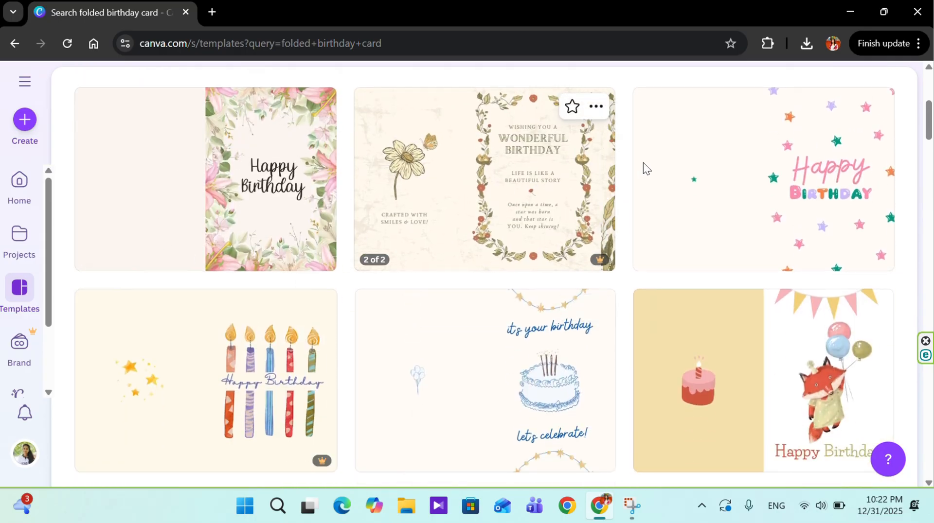
scroll(417, 311, "down", 2)
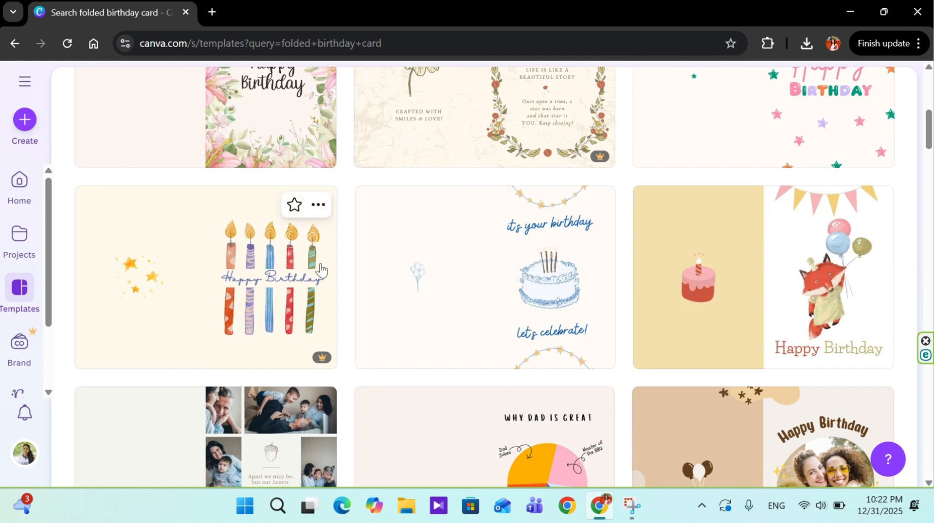
scroll(553, 293, "down", 2)
scroll(553, 293, "down", 9)
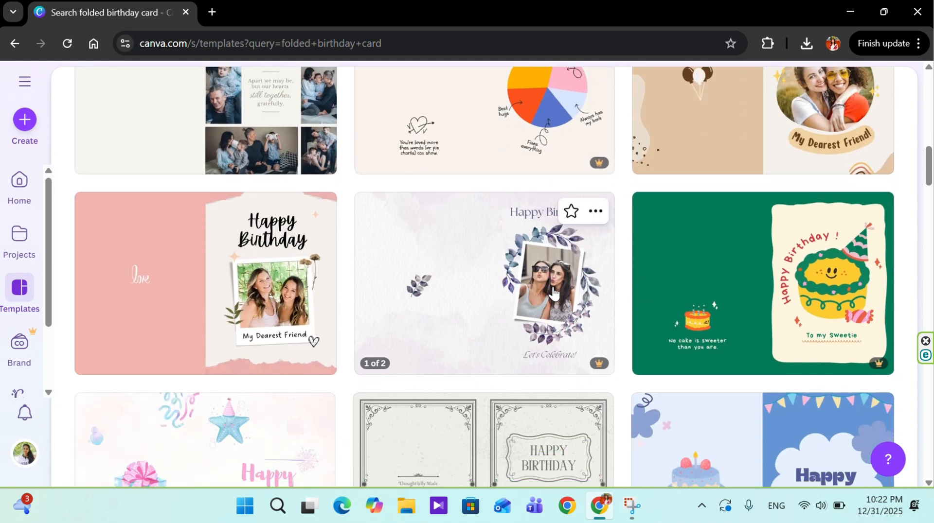
scroll(553, 293, "down", 6)
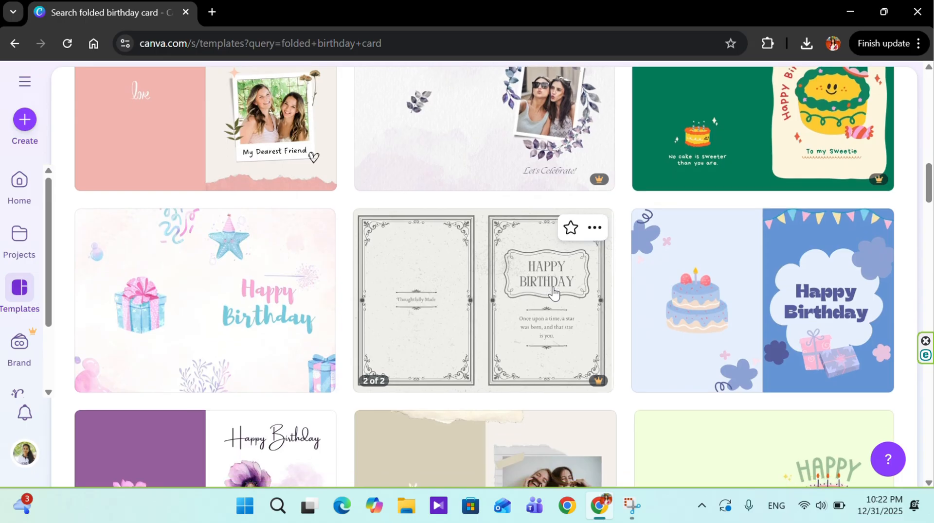
scroll(553, 294, "down", 1)
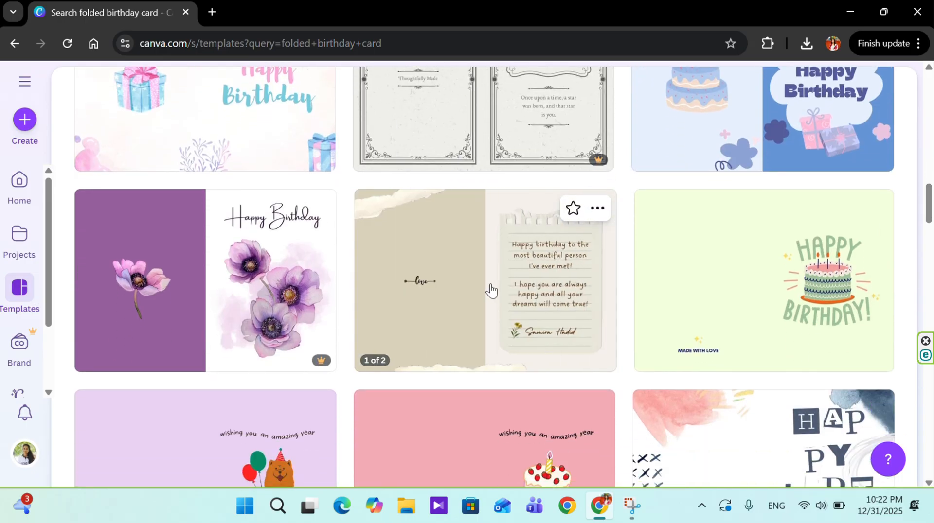
left_click(479, 278)
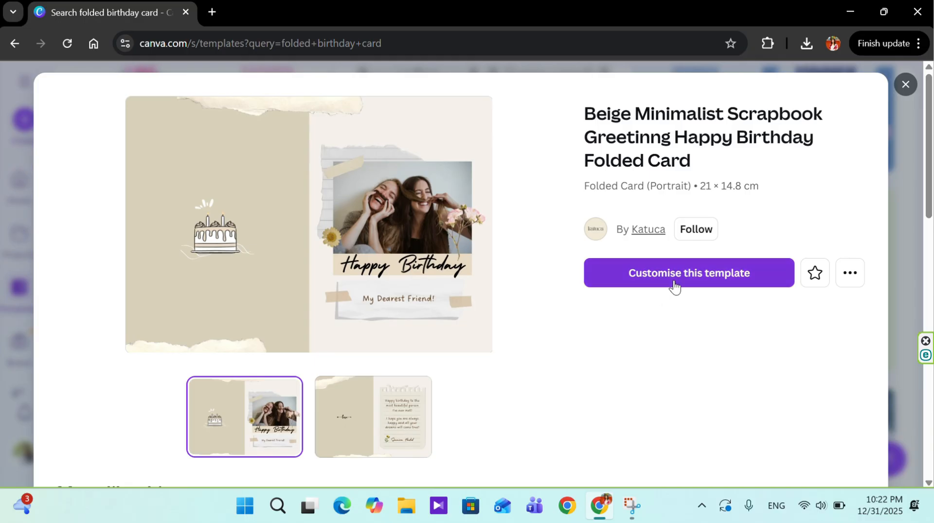
left_click(675, 286)
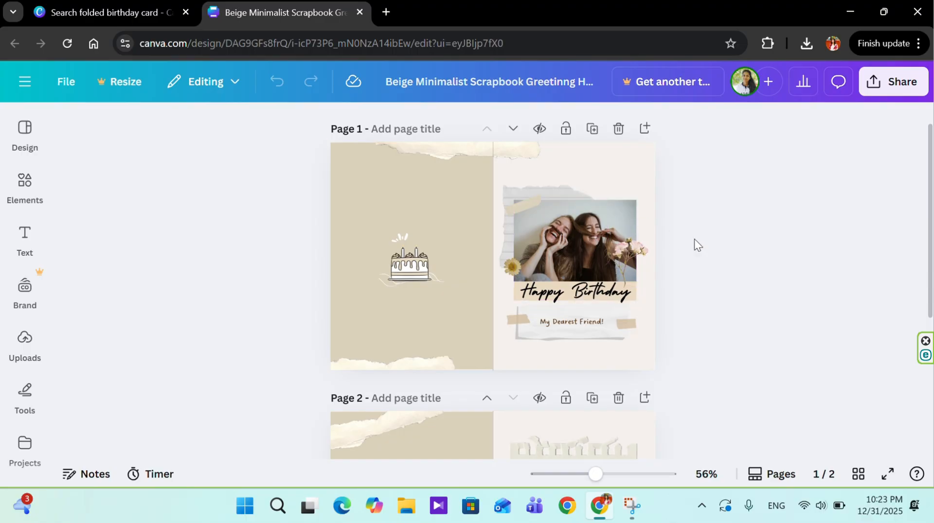
Upload the photo "WhatsApp Image 2025-12-31 at 22.12.47" from folder 1 on the Desktop
left_click(555, 235)
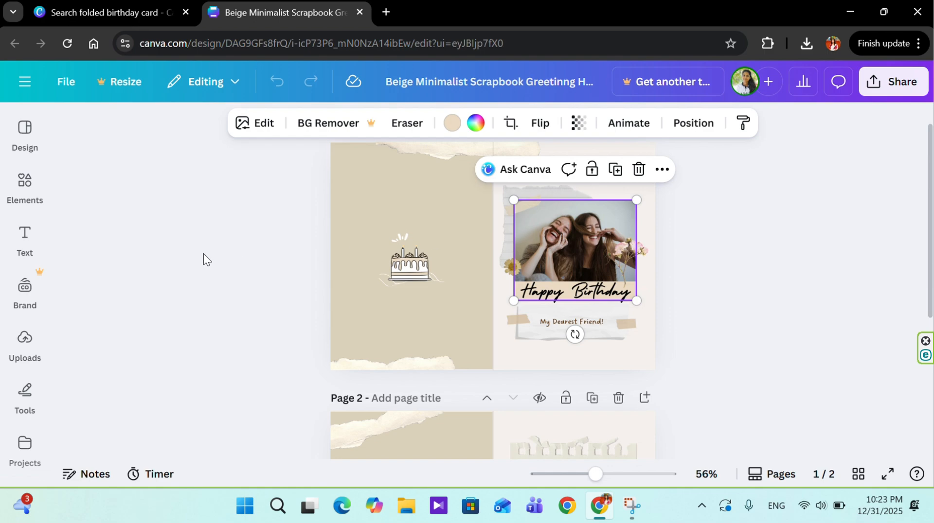
left_click(25, 342)
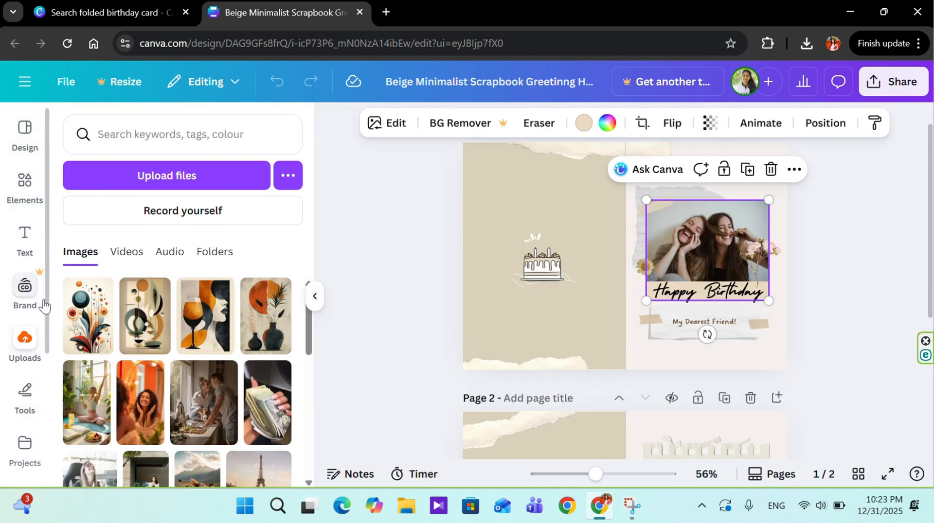
left_click(138, 179)
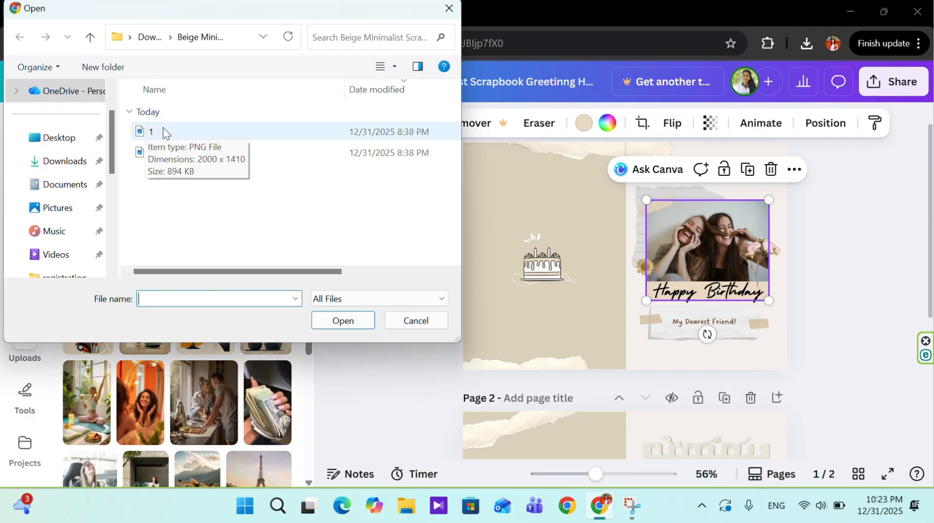
left_click(73, 140)
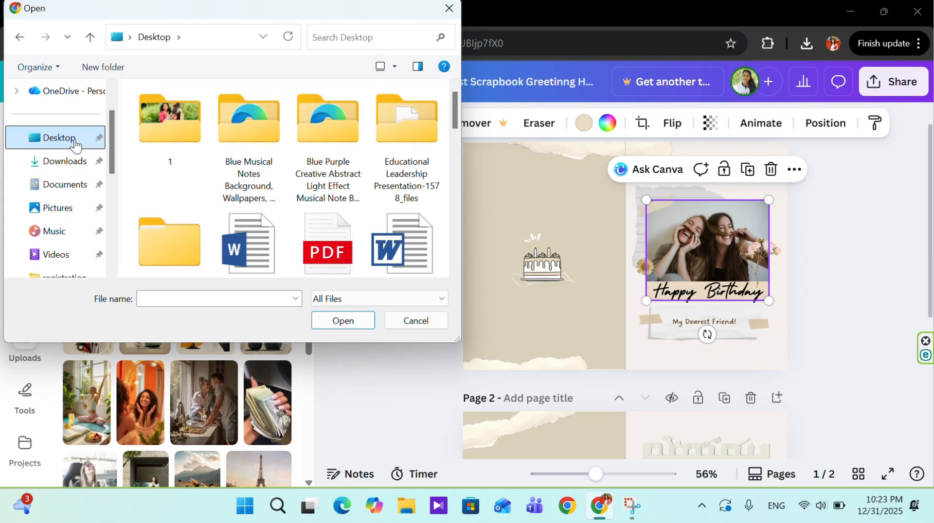
double_click(171, 106)
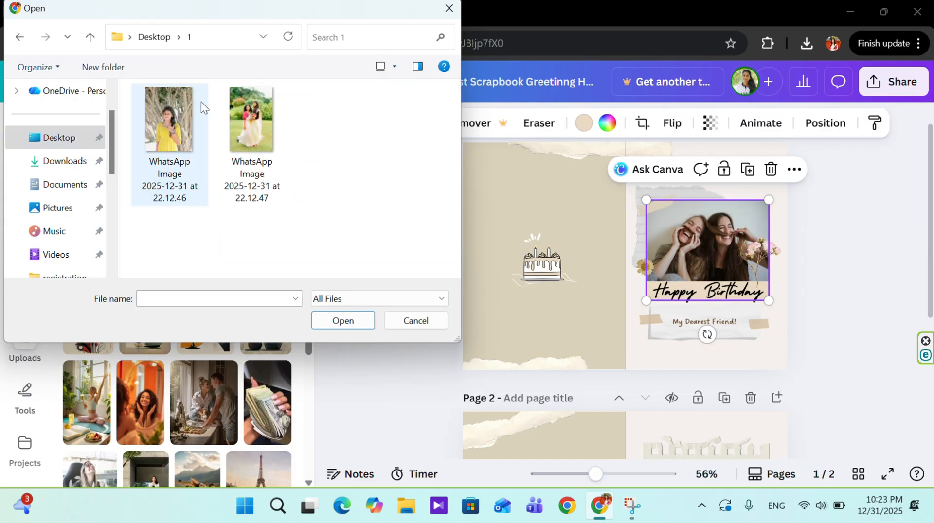
left_click(249, 119)
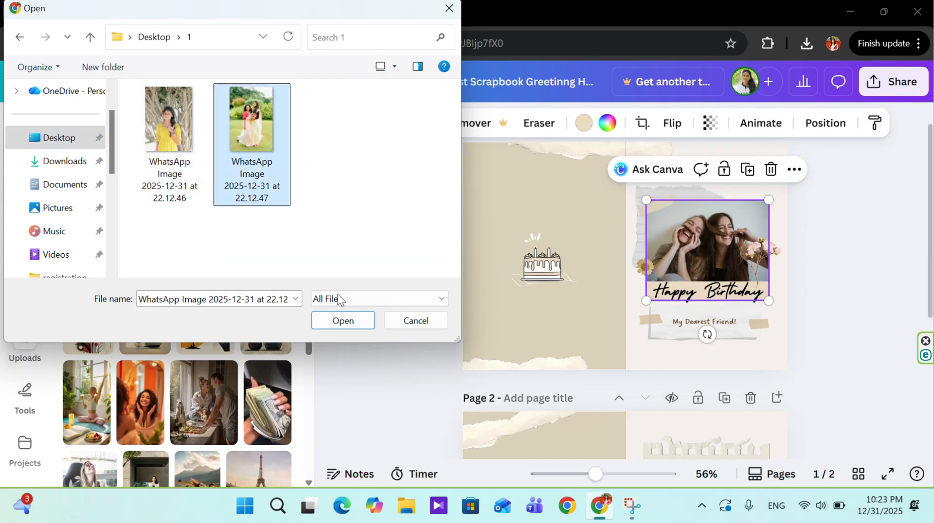
left_click(332, 321)
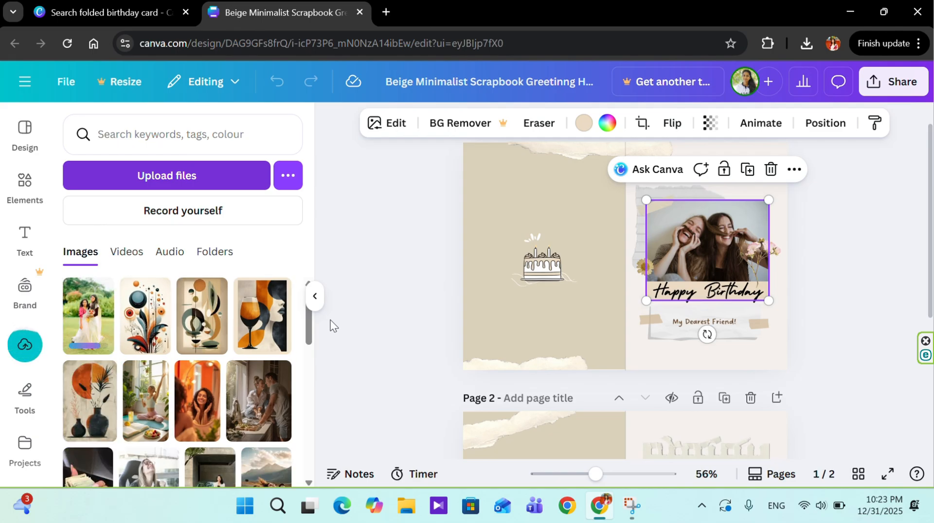
Replace the sample photo in the front cover's frame on page 1 with the uploaded photo
left_click(89, 319)
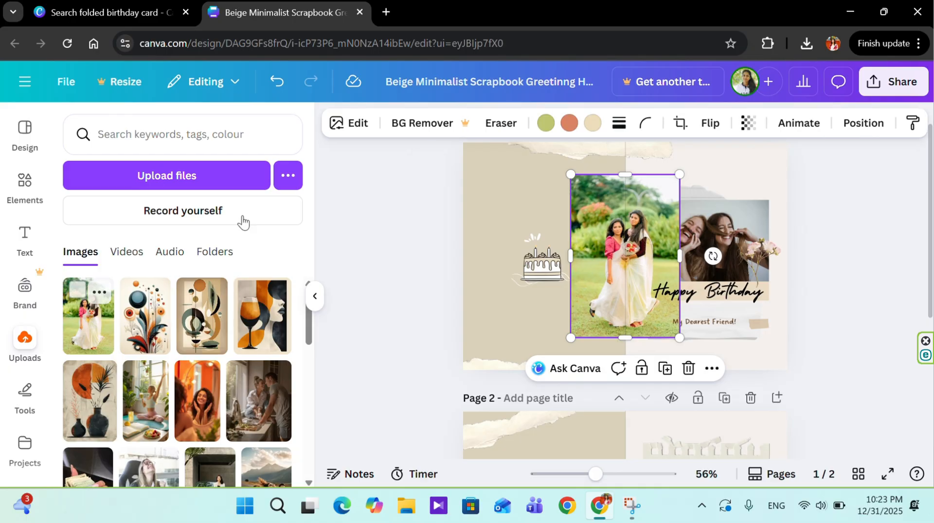
left_click_drag(605, 245, 715, 264)
double_click(715, 233)
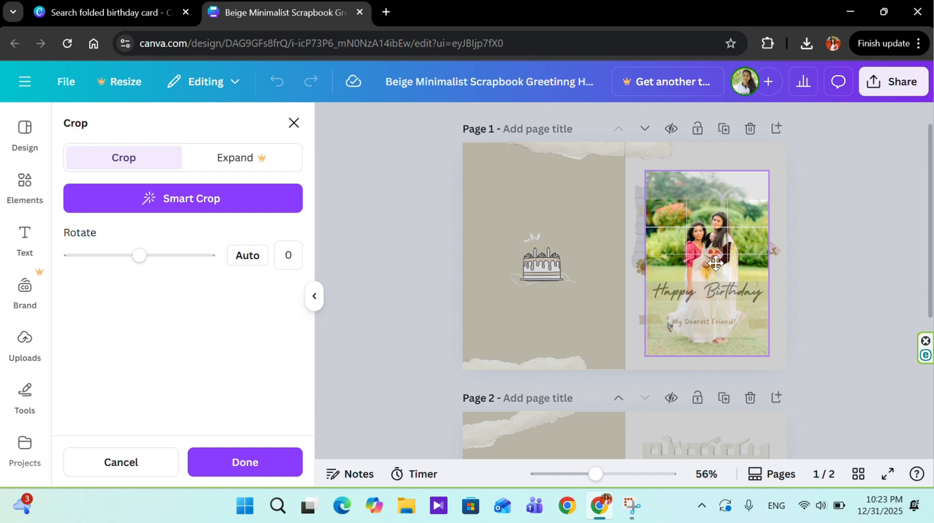
left_click(635, 241)
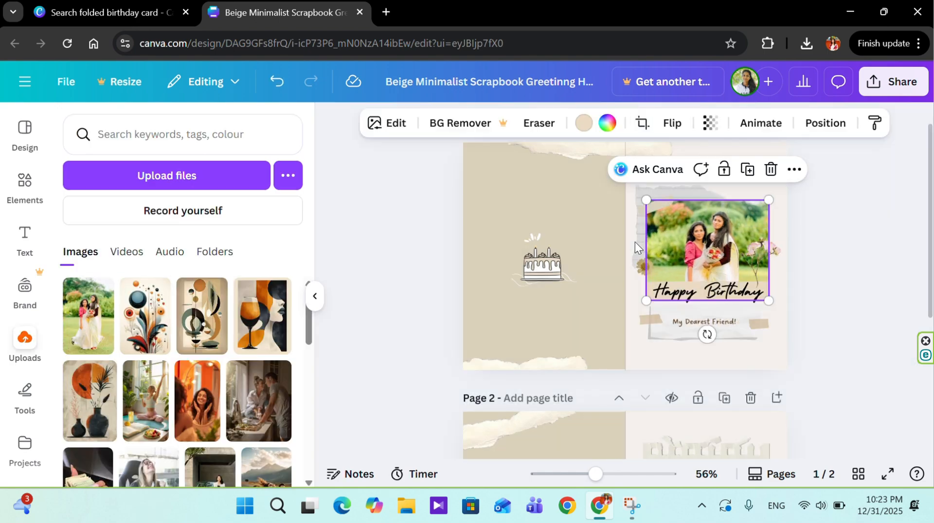
left_click(644, 343)
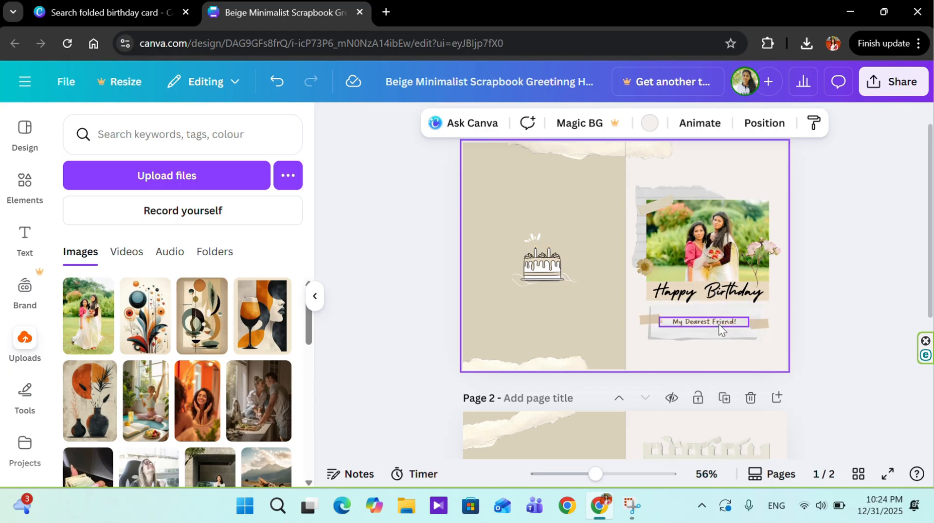
Open the upper birthday message on page 2's notepaper for text editing
scroll(639, 384, "down", 3)
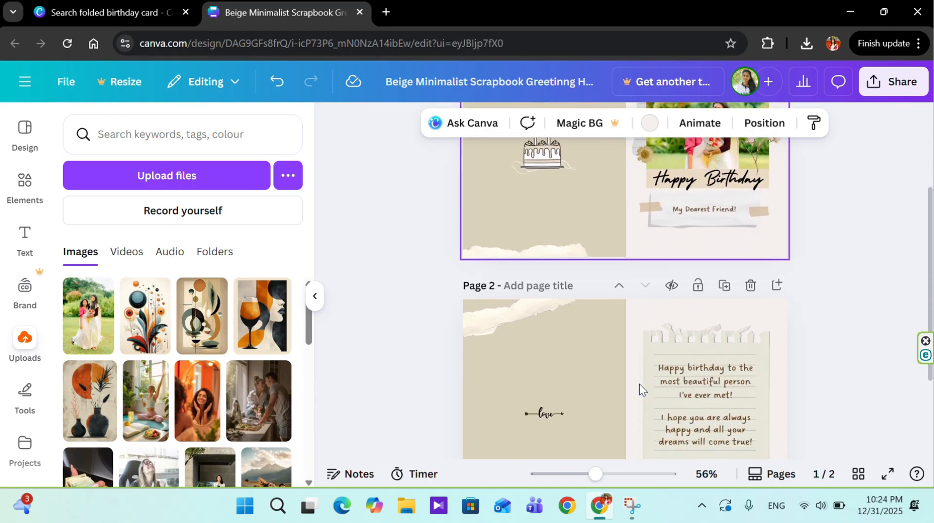
scroll(639, 384, "down", 2)
scroll(640, 385, "down", 1)
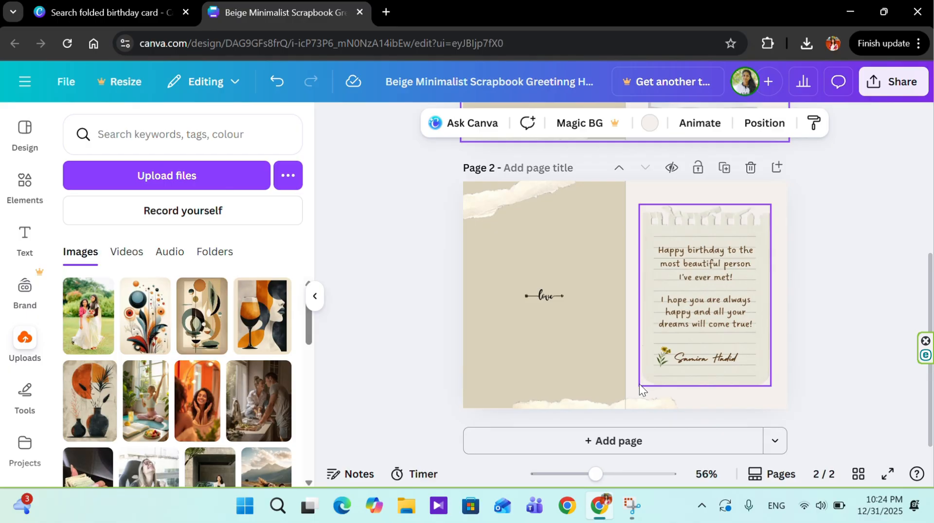
double_click(697, 252)
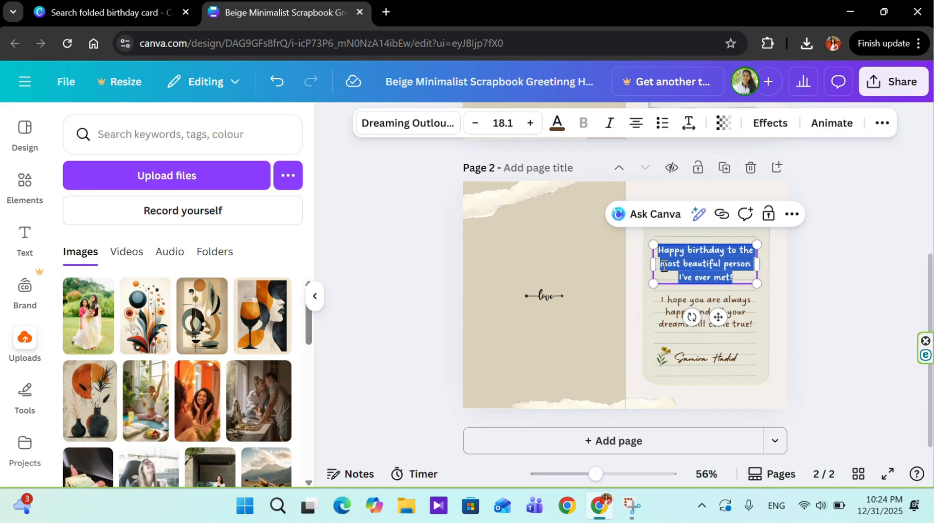
left_click(704, 336)
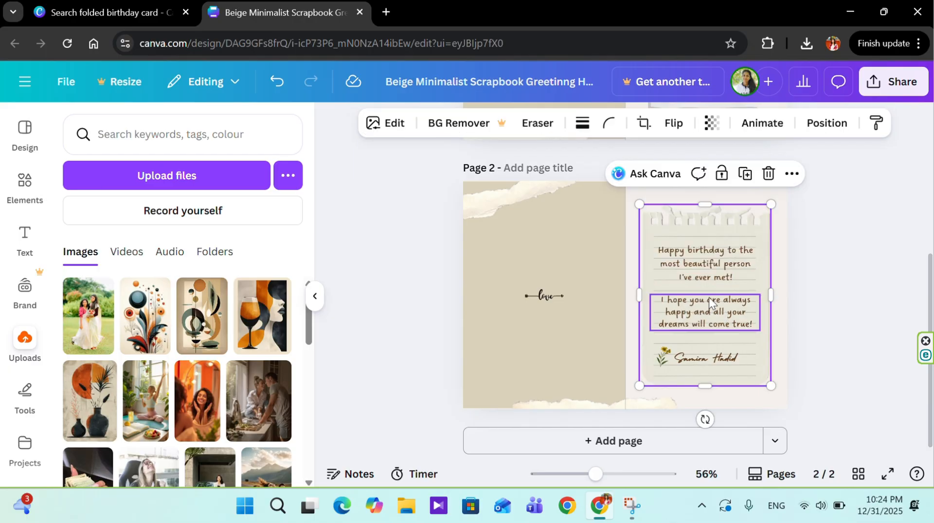
Replace the signature on page 2's notepaper with the sender's name and the date 2025.12.07 on a second line
double_click(702, 358)
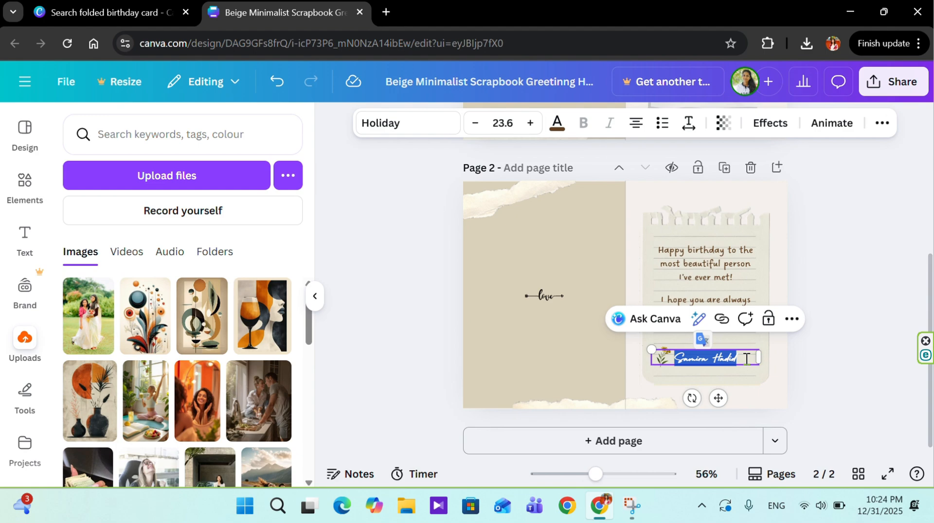
type("N")
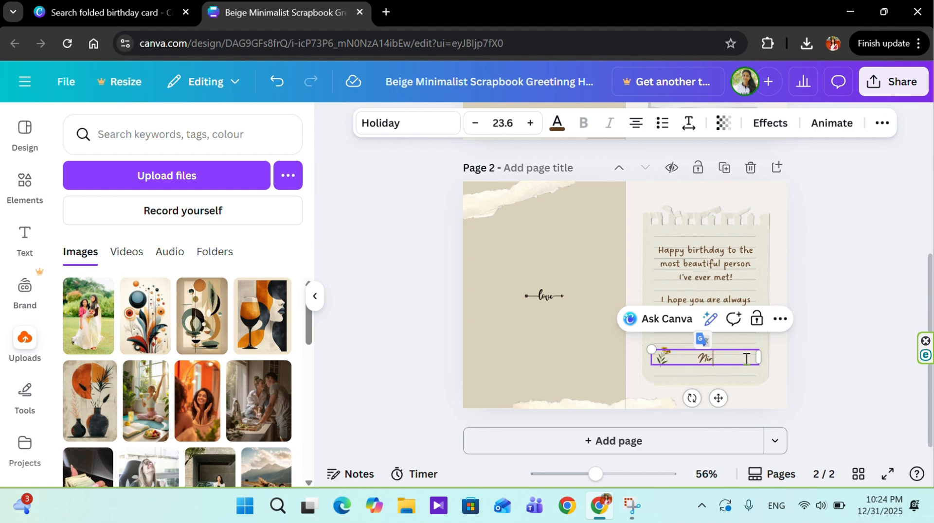
type("ir")
key("Return")
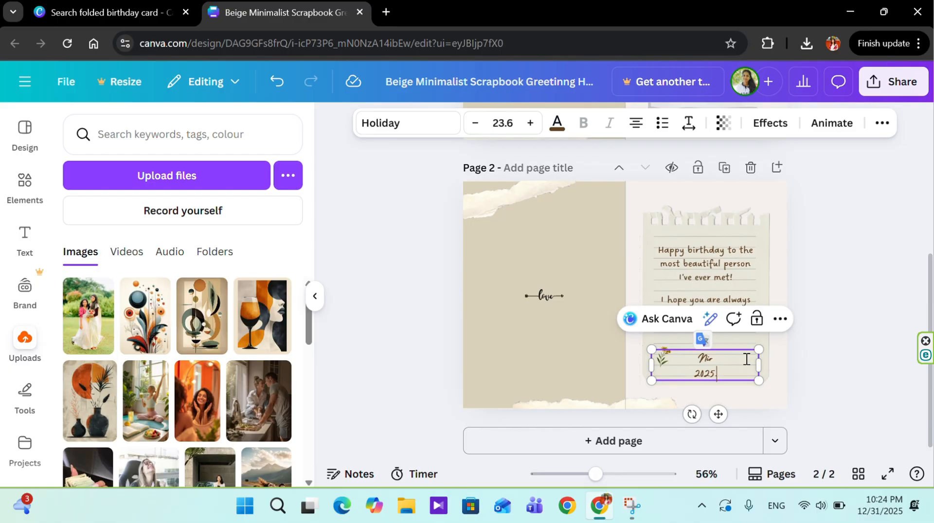
type("2025.12.07")
left_click(562, 348)
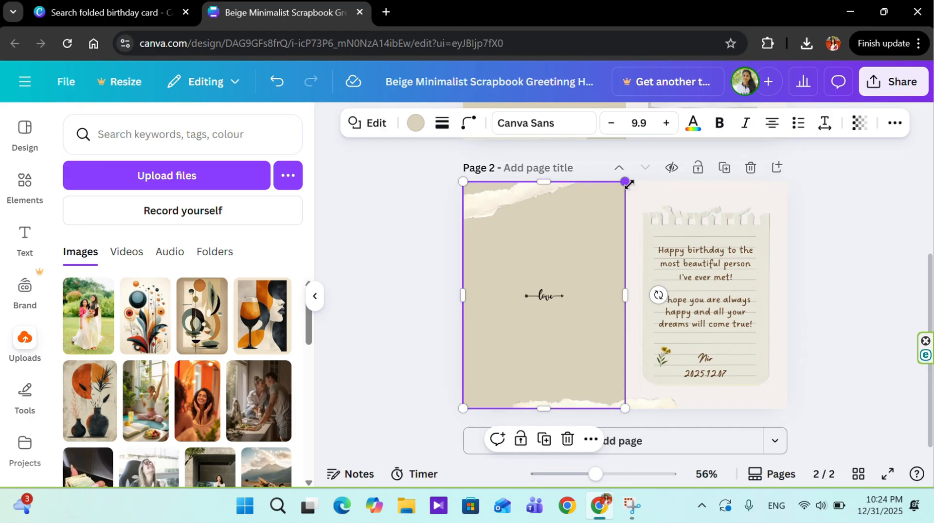
left_click(638, 198)
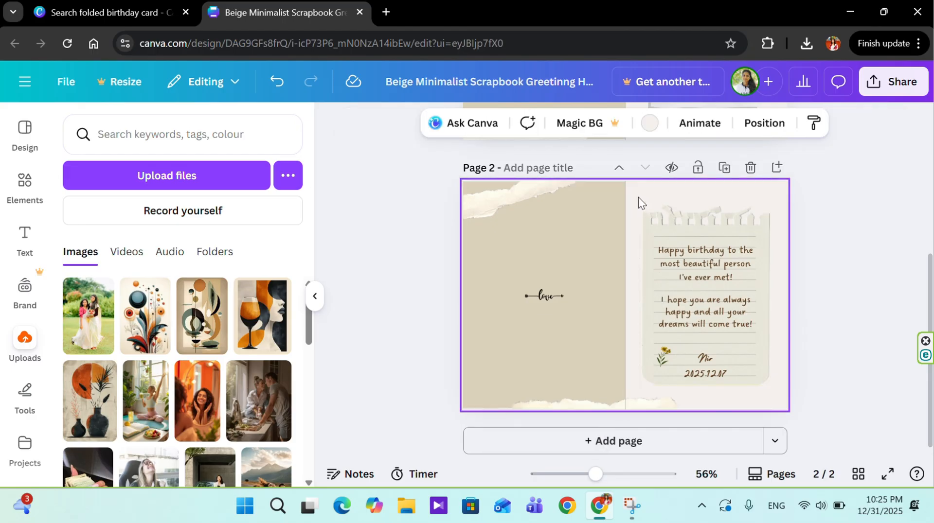
Upload the photo "WhatsApp Image 2025-12-31 at 22.12.46" from folder 1 on the Desktop
scroll(525, 275, "up", 4)
scroll(523, 272, "down", 3)
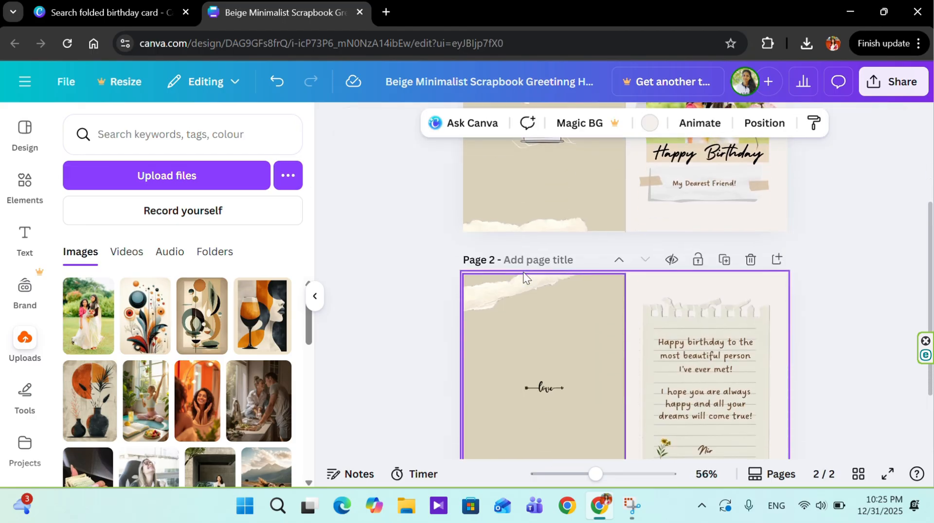
left_click(555, 352)
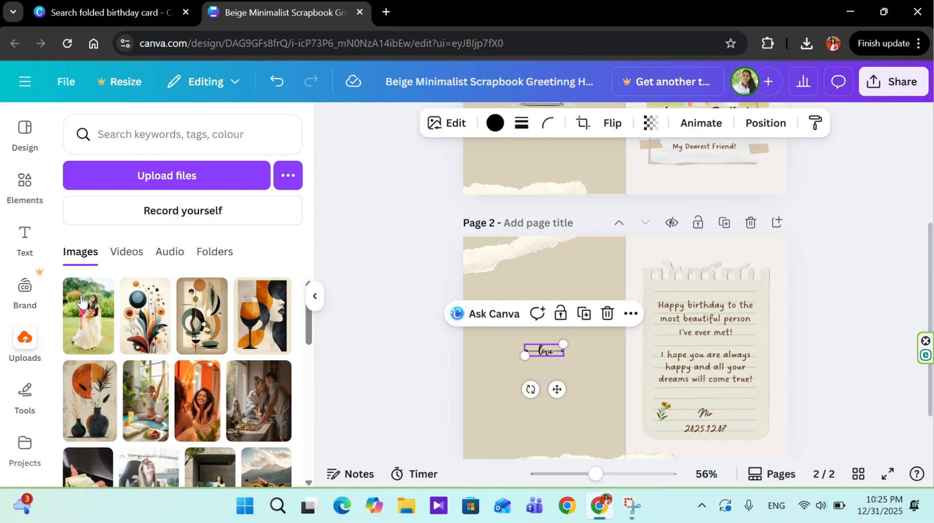
left_click(161, 178)
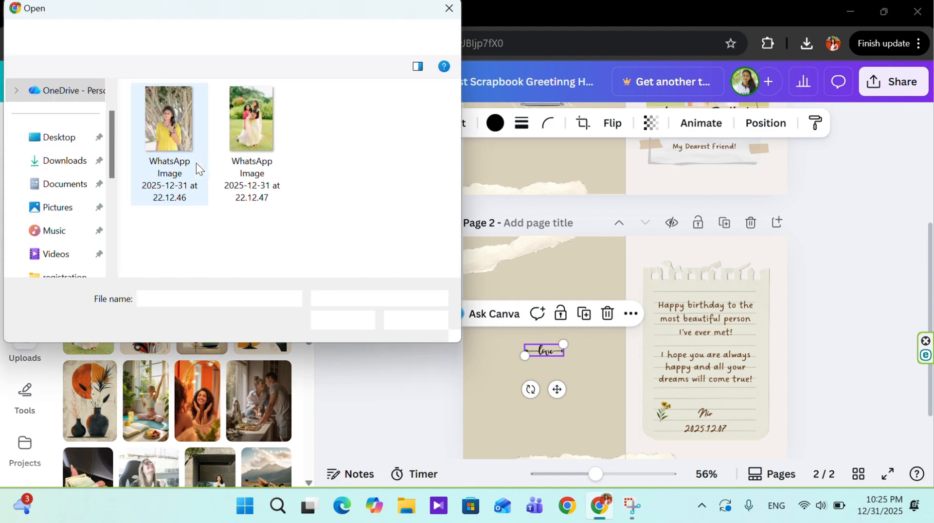
left_click(173, 124)
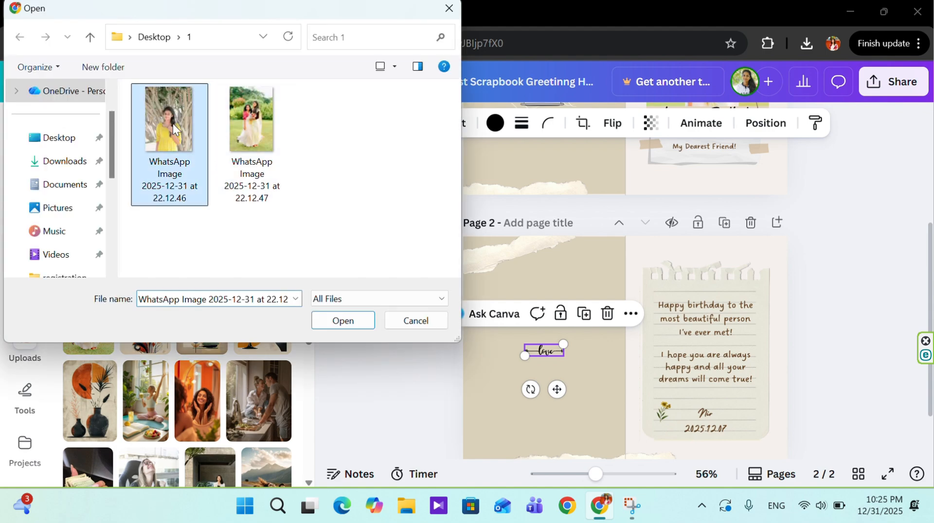
left_click(348, 325)
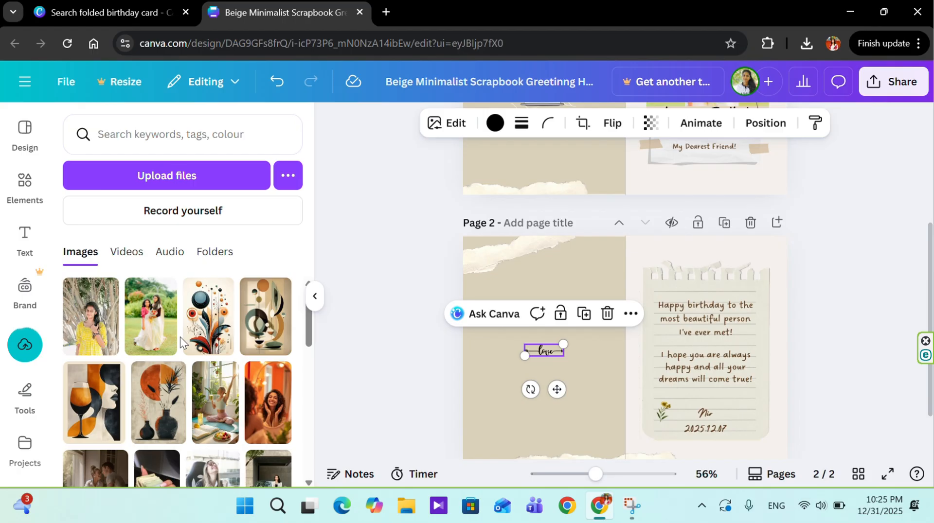
Add the newly uploaded photo to page 2, move it onto the beige half and shrink it proportionally
left_click(87, 322)
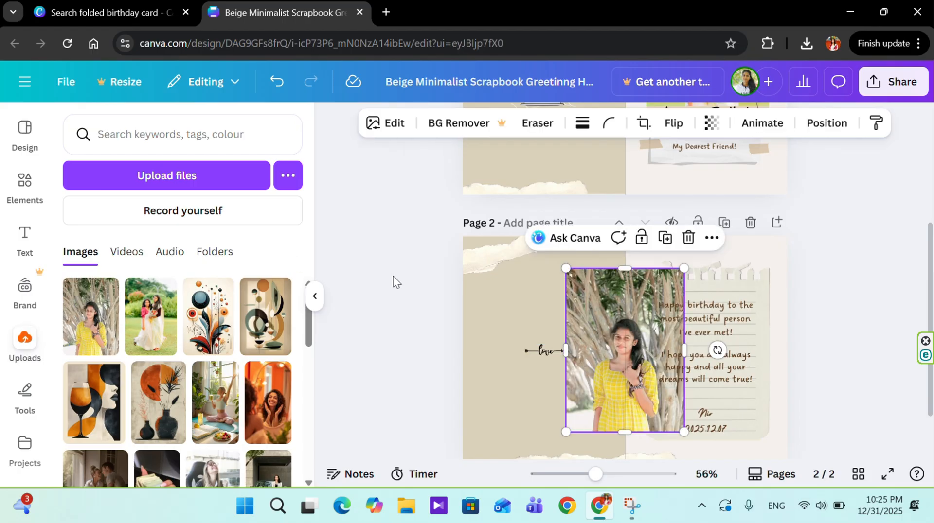
left_click_drag(591, 351, 519, 347)
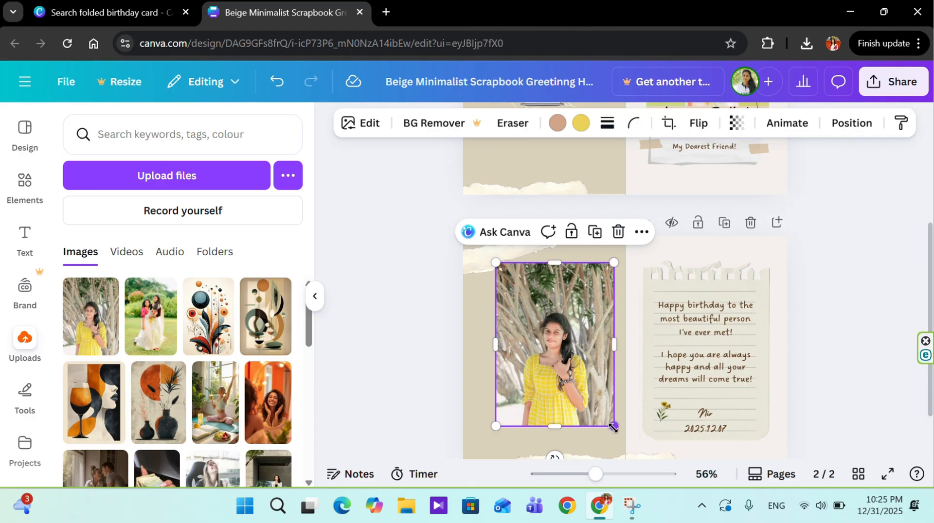
mouse_move(597, 401)
left_mouse_down()
mouse_move(574, 368)
mouse_move(591, 387)
left_mouse_up()
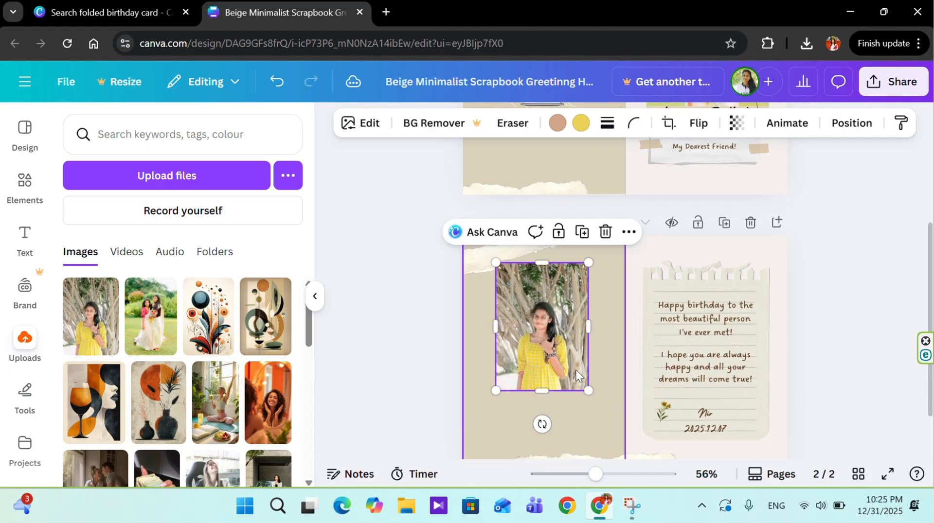
Move the "love" graphic lower on page 2's beige half and centre the photo directly above it
left_click_drag(584, 322, 637, 311)
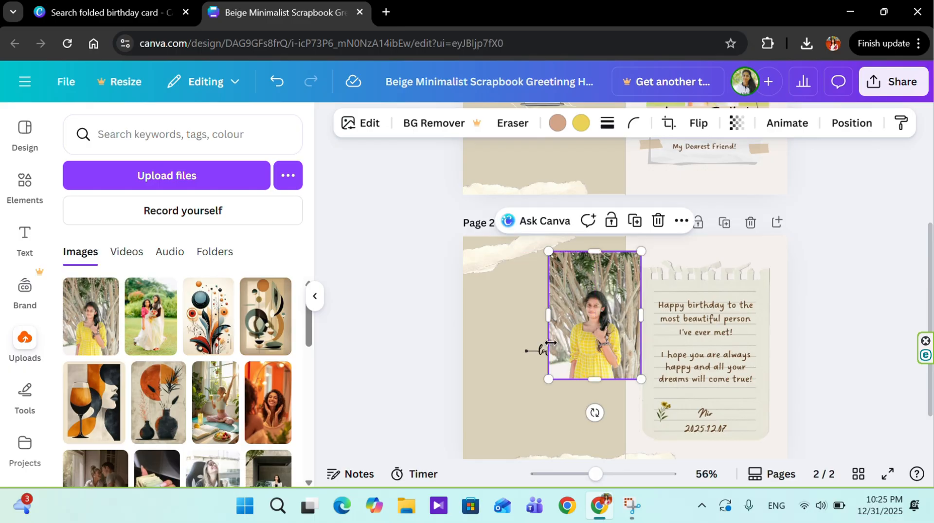
left_click(541, 350)
left_click_drag(541, 351, 541, 402)
left_click(591, 303)
left_click_drag(592, 304, 547, 314)
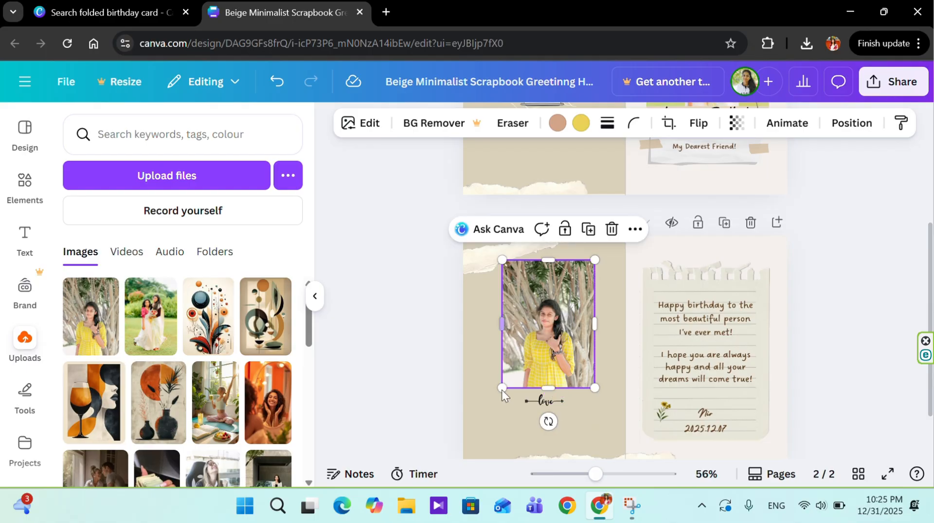
Crop the upper edge of page 2's photo so it becomes nearly square
left_click(494, 413)
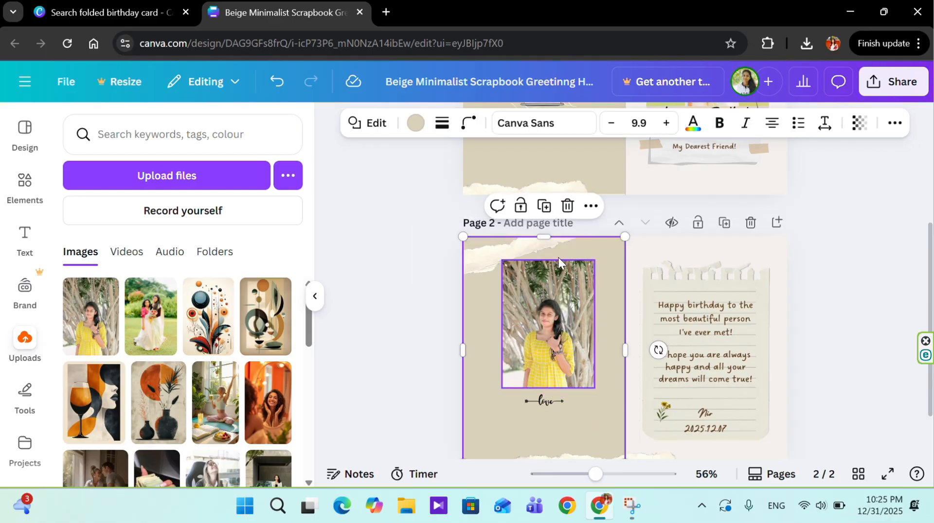
left_click(541, 264)
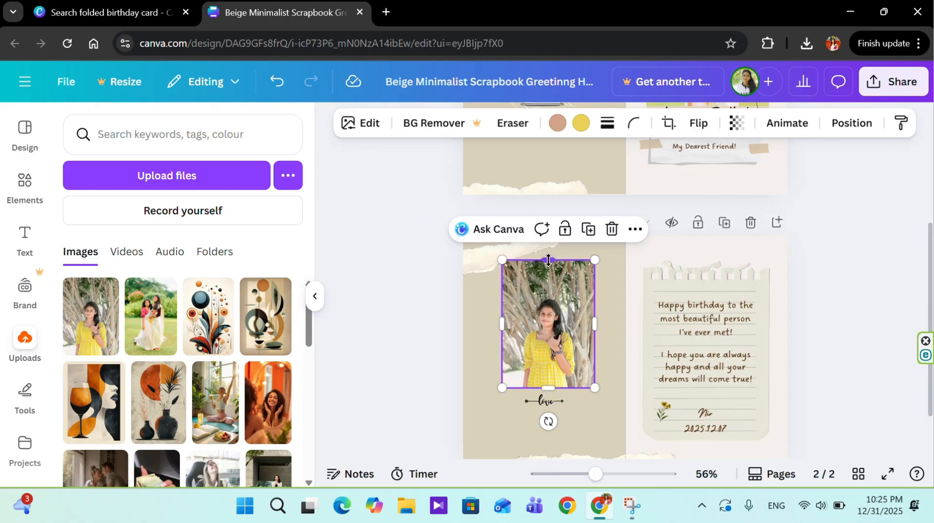
left_click_drag(545, 263, 546, 288)
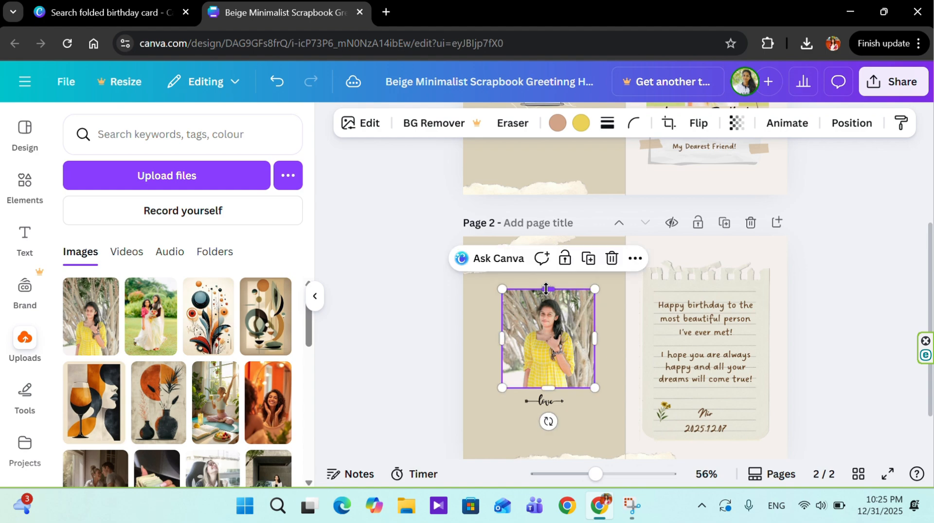
left_click(483, 320)
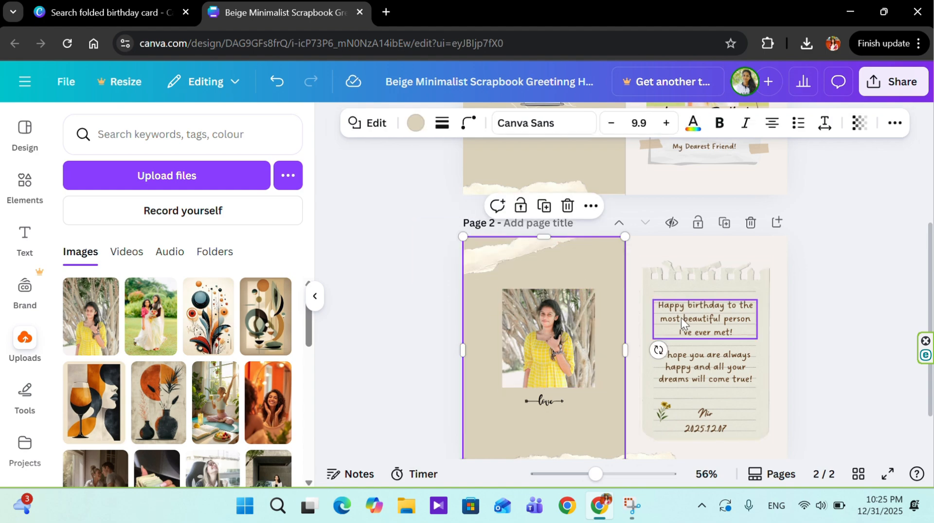
left_click(428, 279)
Download pages 1–2 of the finished card as PNG images at size 1
scroll(428, 278, "up", 4)
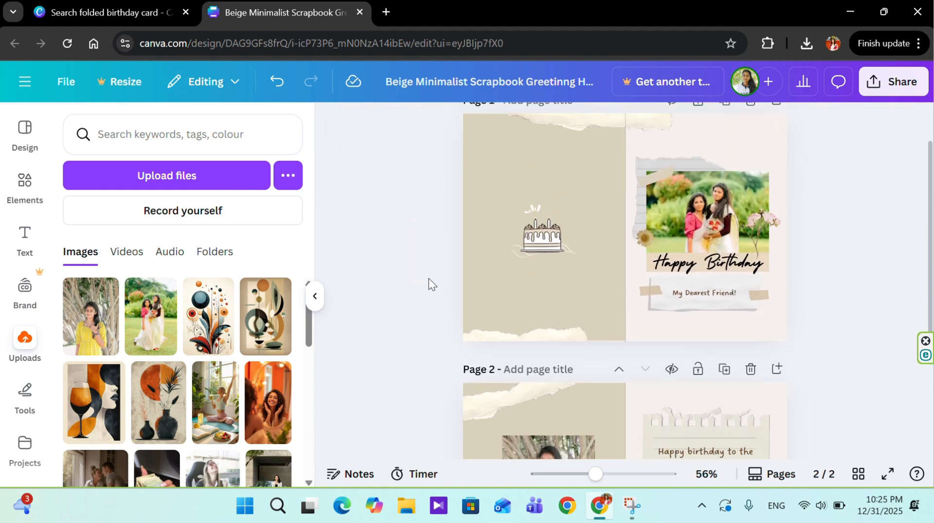
scroll(428, 279, "down", 5)
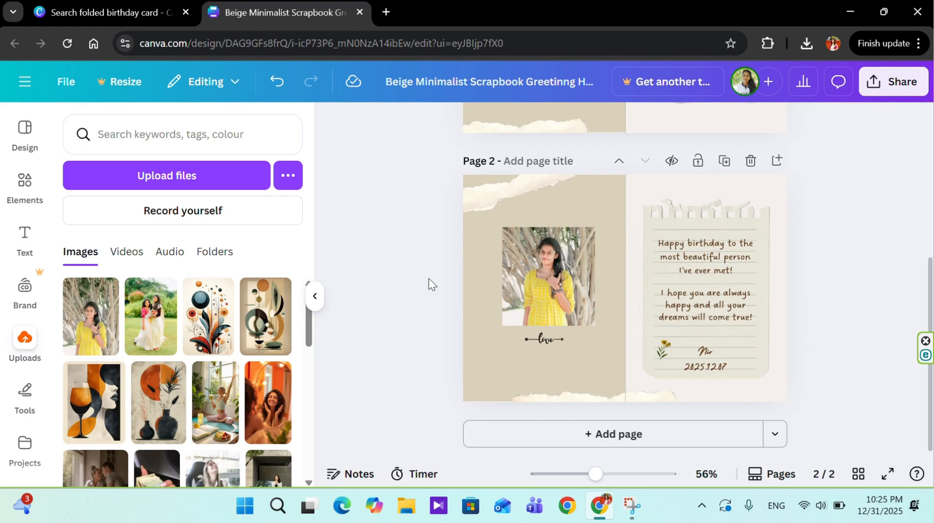
scroll(428, 279, "up", 3)
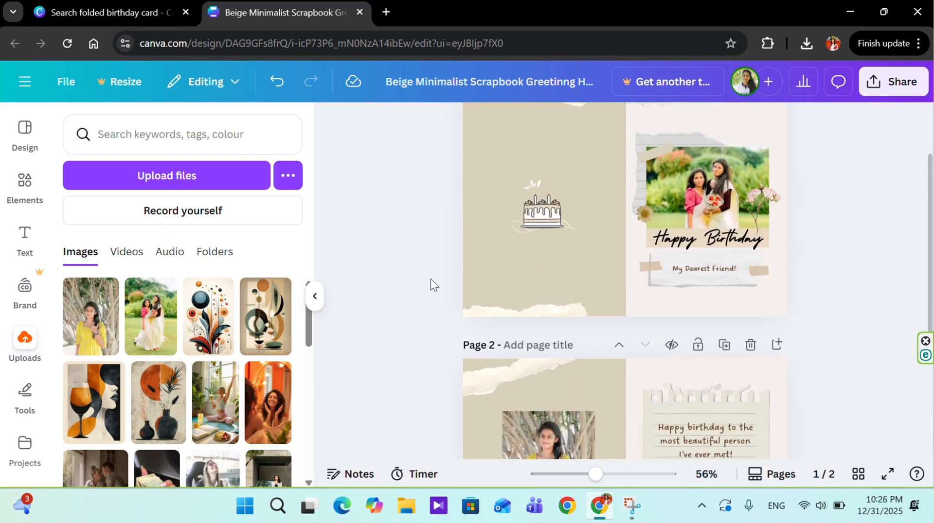
scroll(431, 292, "down", 3)
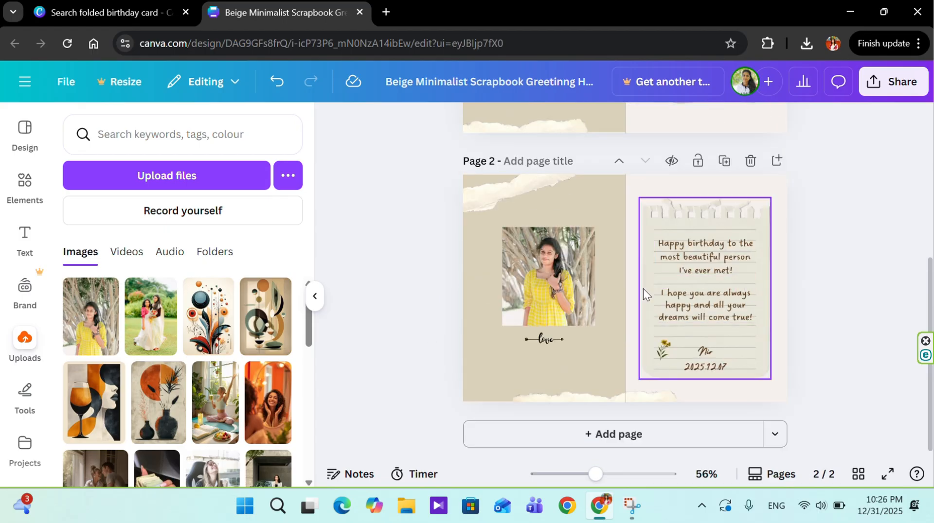
scroll(396, 313, "up", 3)
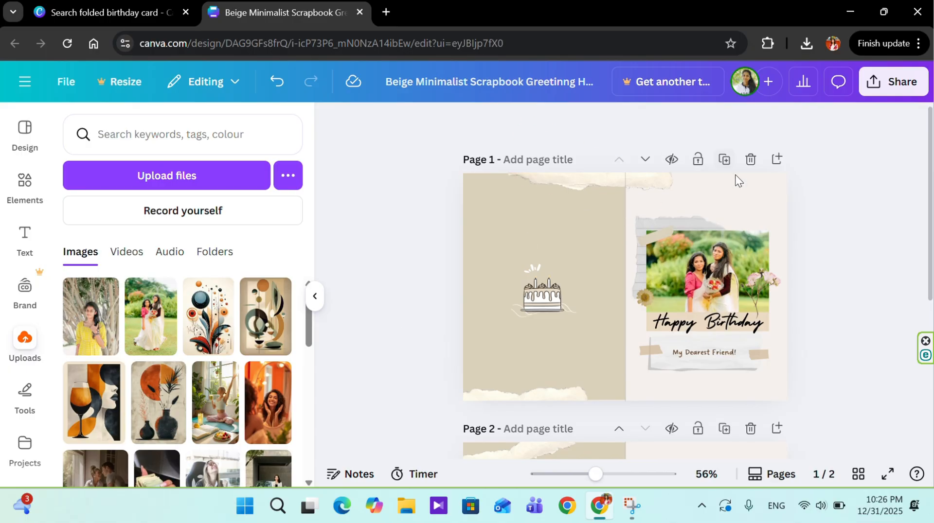
left_click(891, 83)
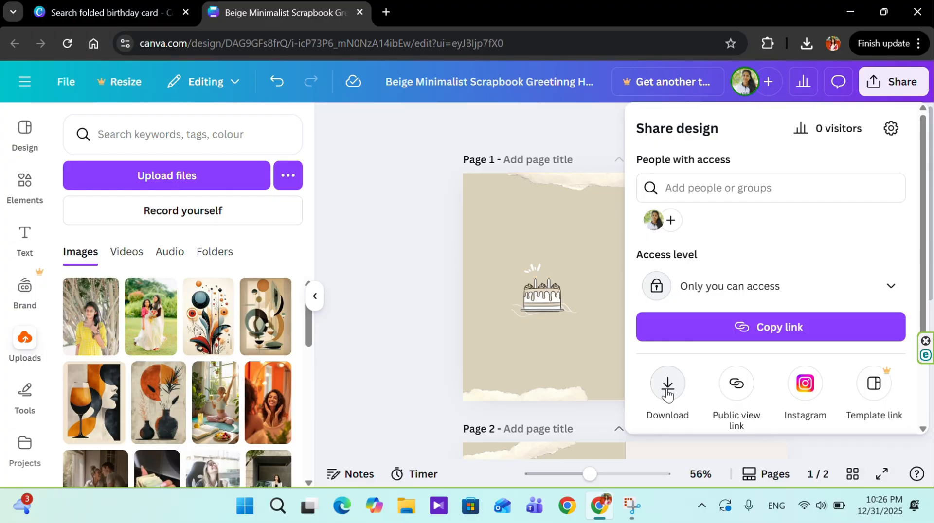
left_click(666, 391)
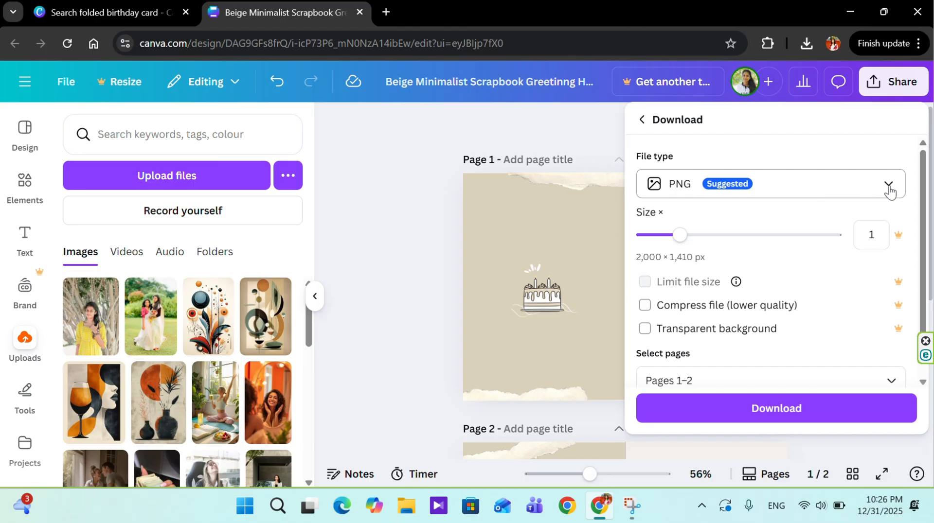
left_click(889, 190)
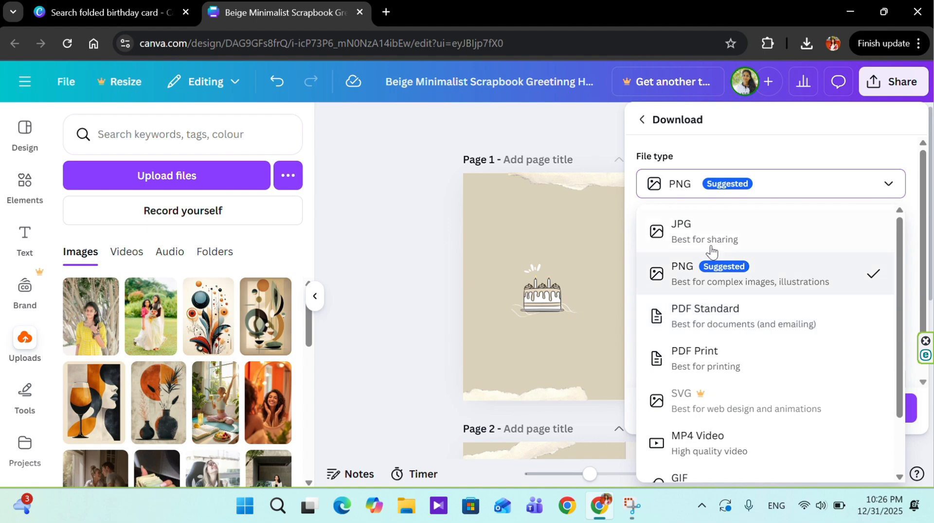
scroll(688, 316, "down", 2)
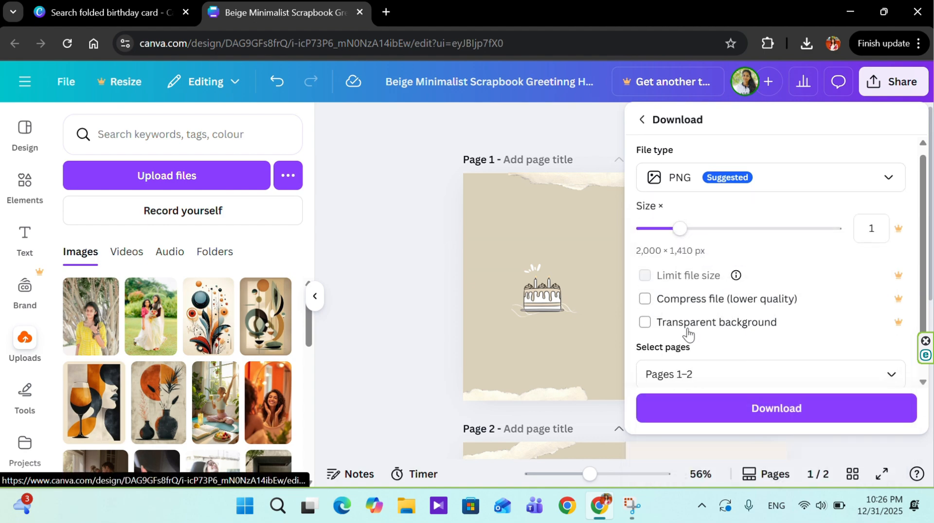
left_click(725, 415)
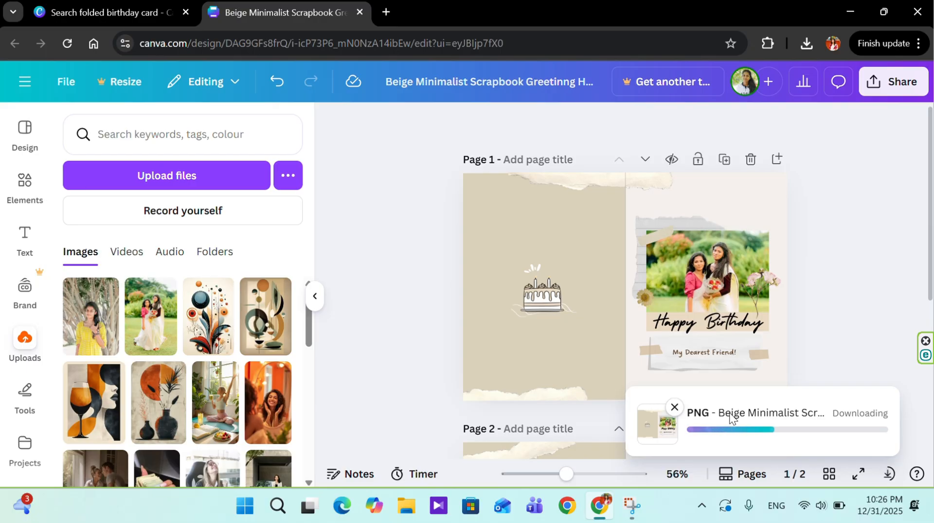
Open the newly downloaded card zip in File Explorer, view image 1 and close the viewer
left_click(805, 47)
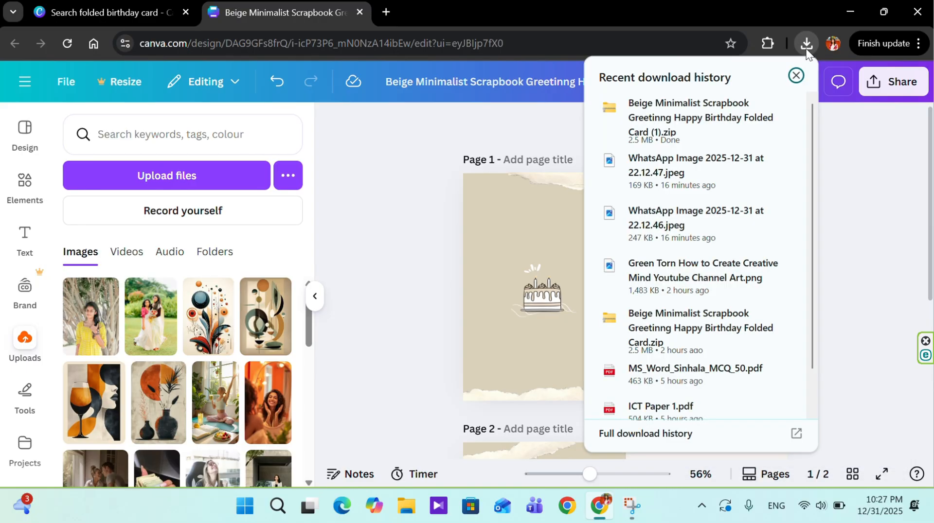
left_click(781, 108)
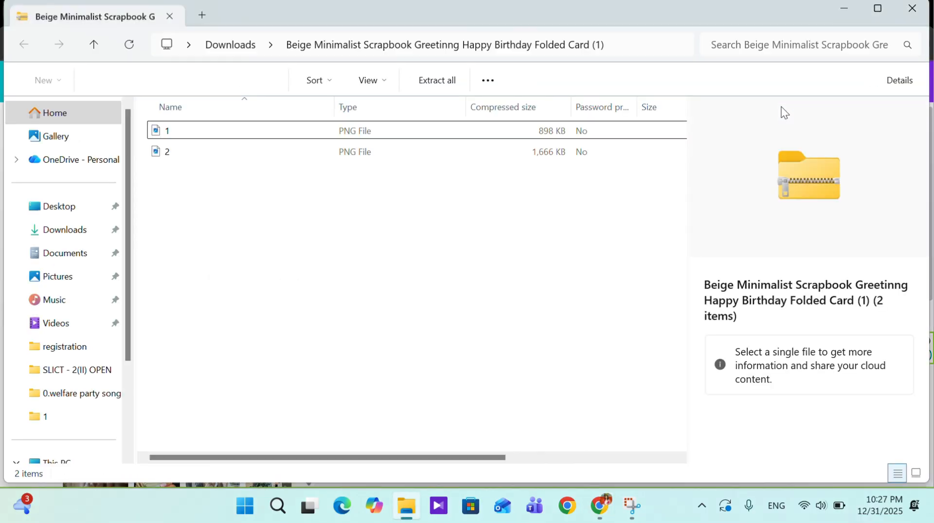
left_click(161, 130)
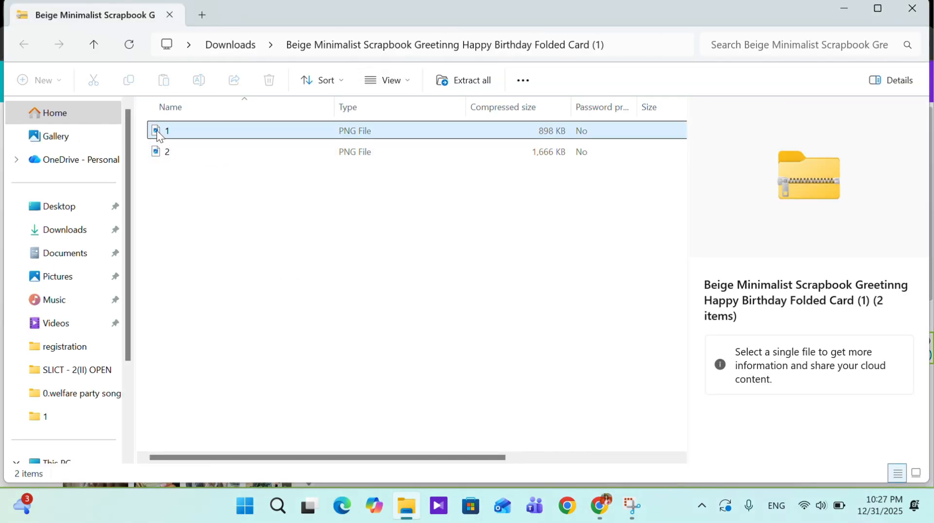
right_click(158, 131)
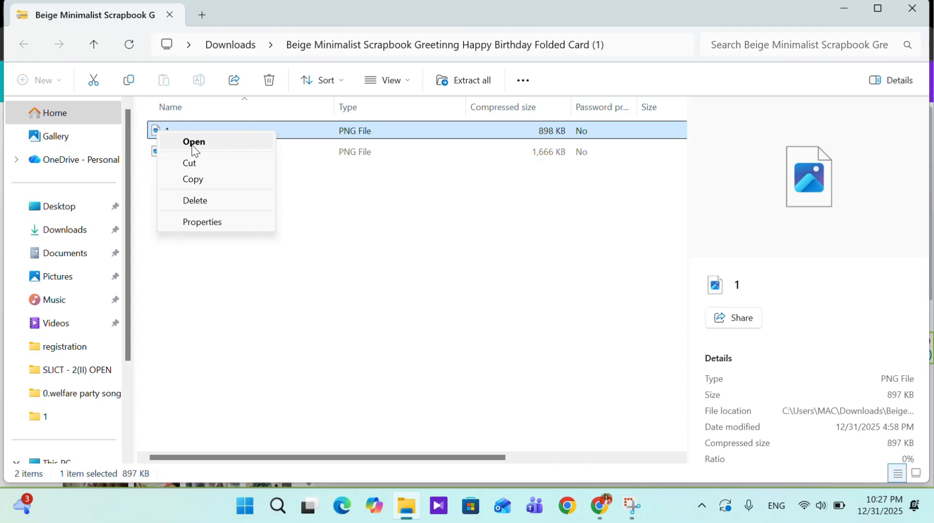
left_click(156, 138)
double_click(156, 138)
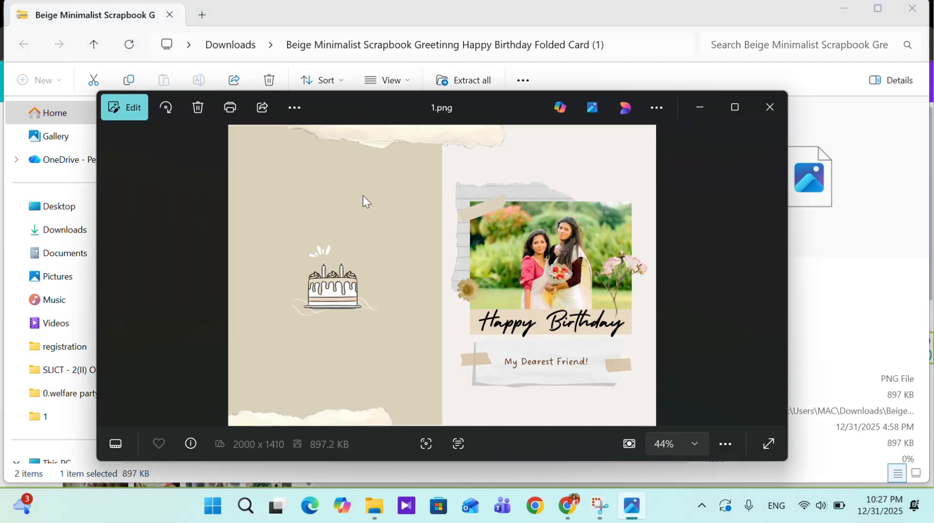
left_click(769, 107)
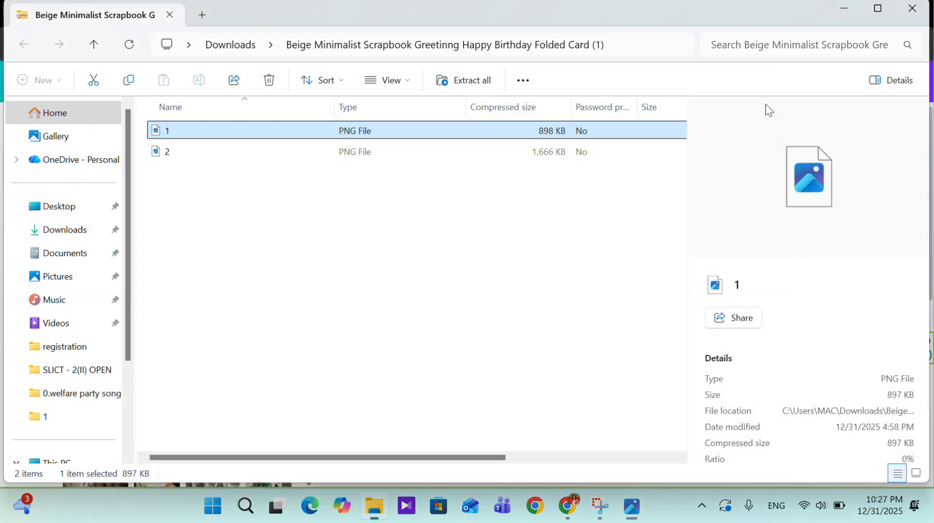
View image 2 from the downloaded zip, then close the viewer and File Explorer to return to the card design
double_click(155, 155)
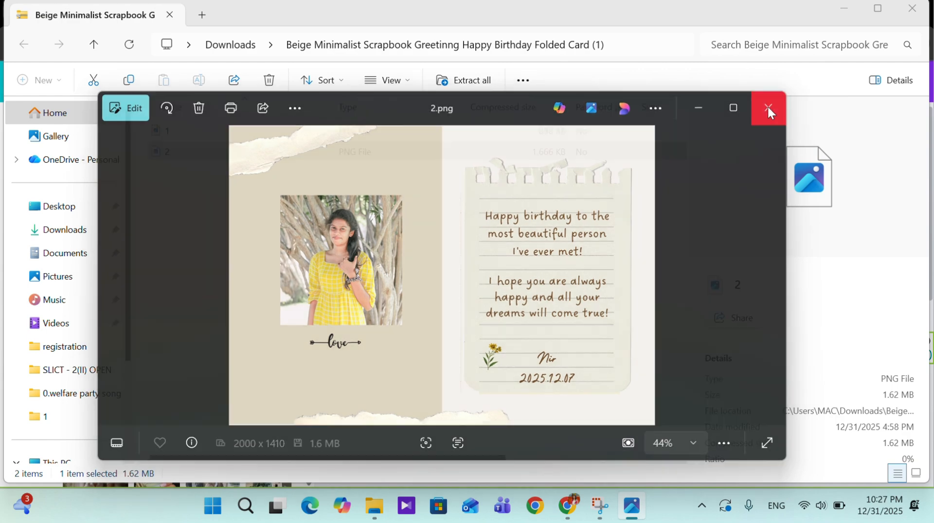
left_click(766, 105)
left_click(913, 8)
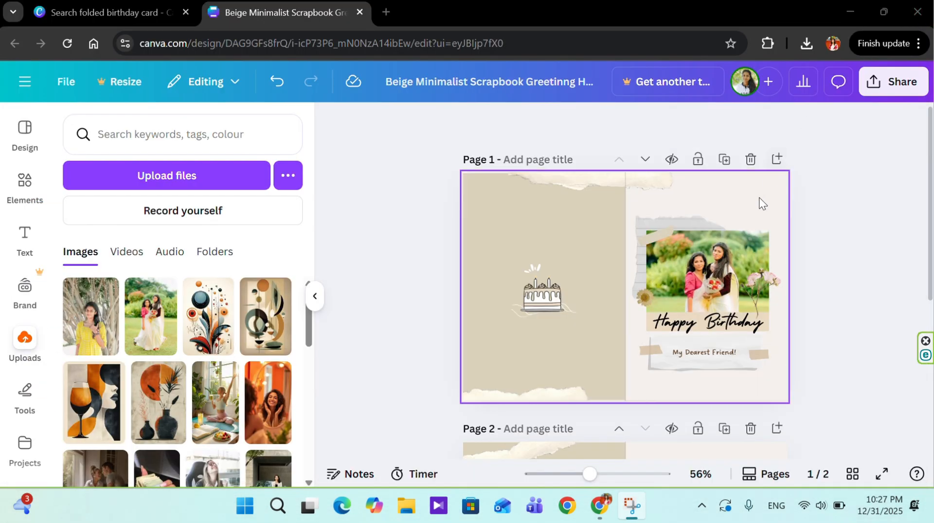
Download pages 1–2 of the card as a PDF Standard file
left_click(885, 82)
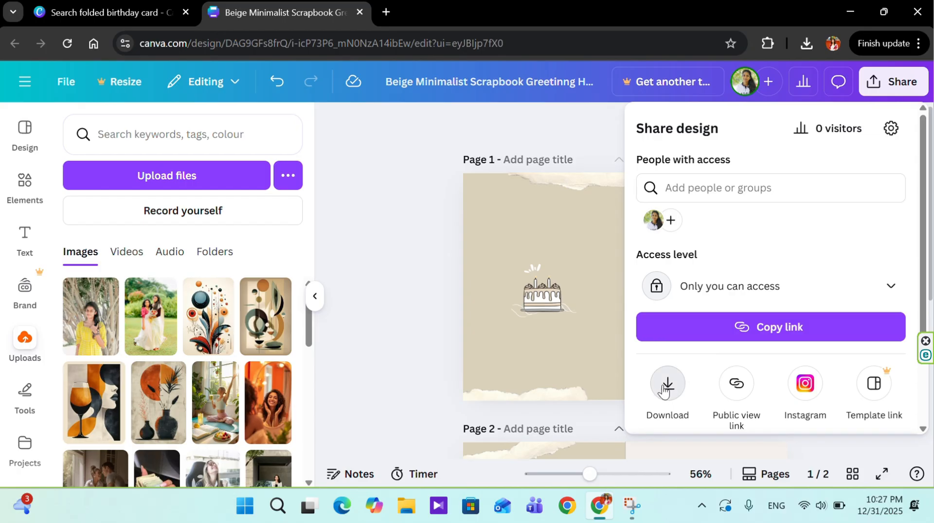
left_click(665, 389)
left_click(821, 197)
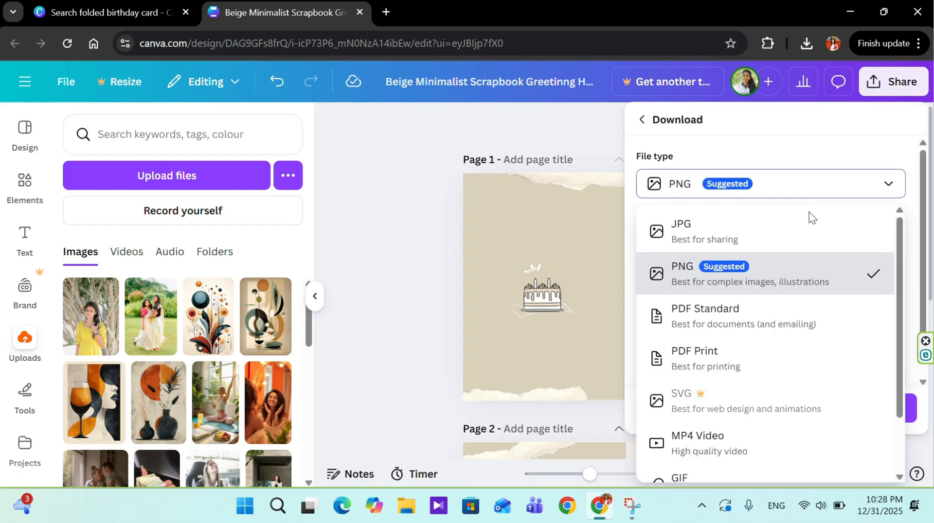
left_click(744, 321)
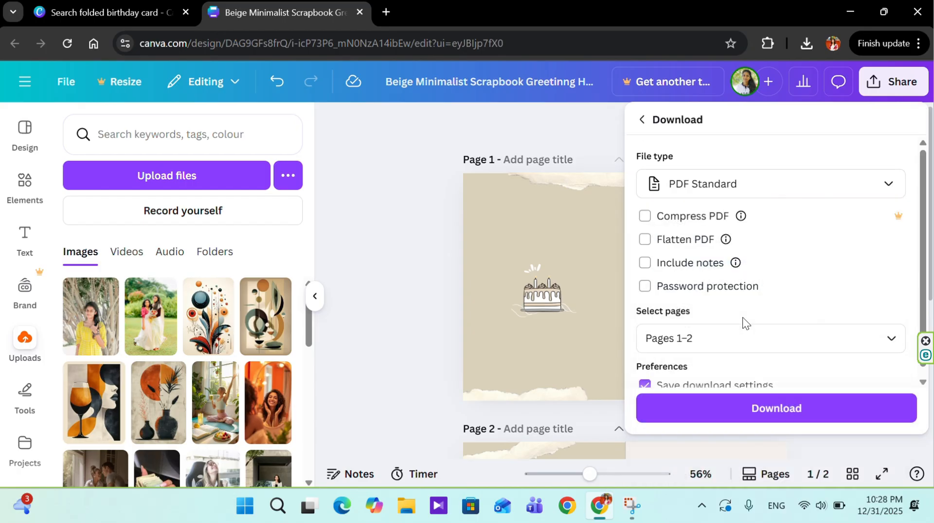
left_click(701, 409)
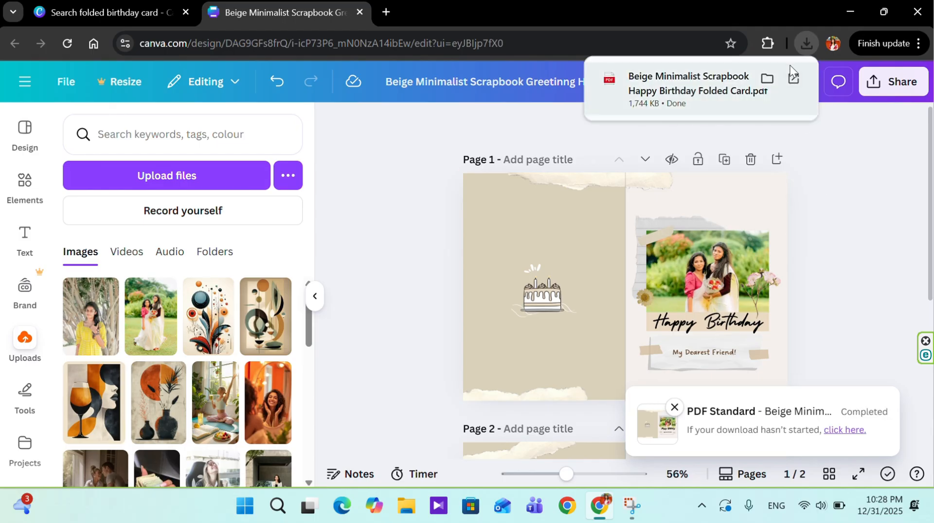
Open the downloaded card PDF in the browser, zoom out to 75% and check both pages
left_click(793, 78)
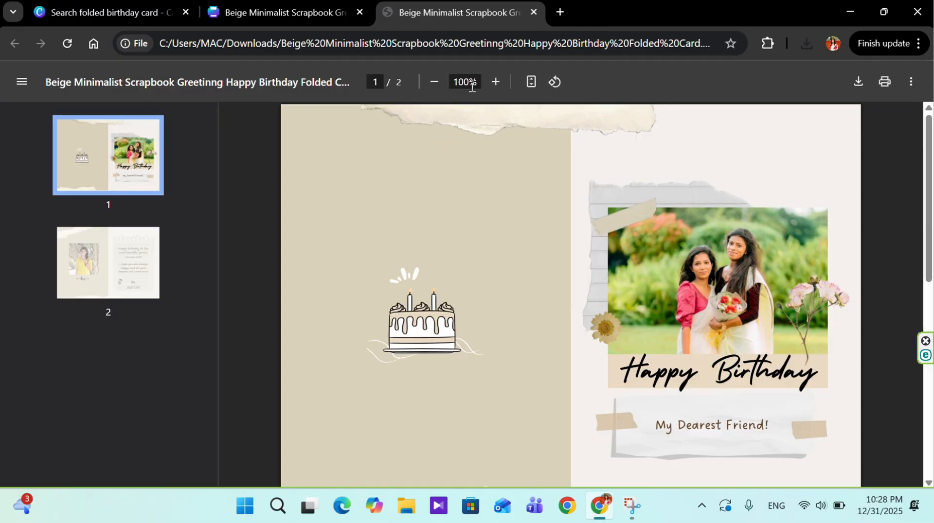
left_click(434, 82)
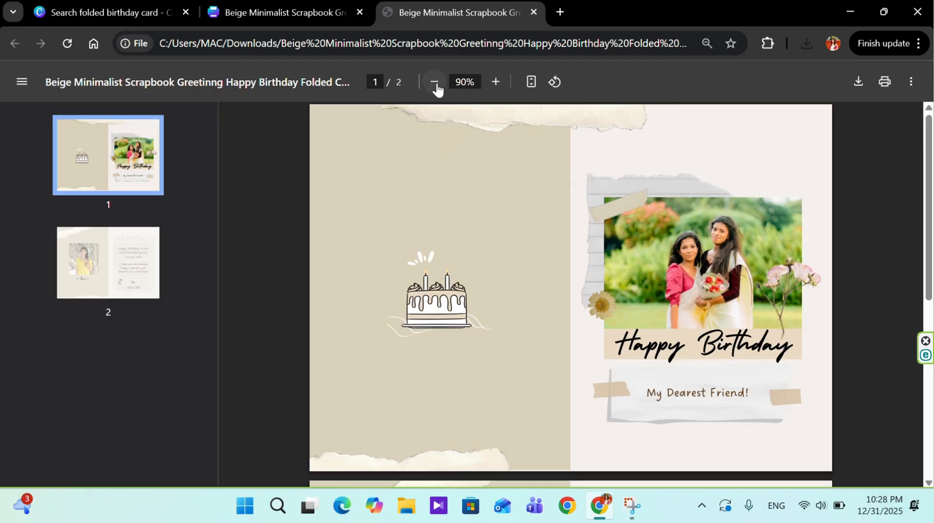
left_click(435, 83)
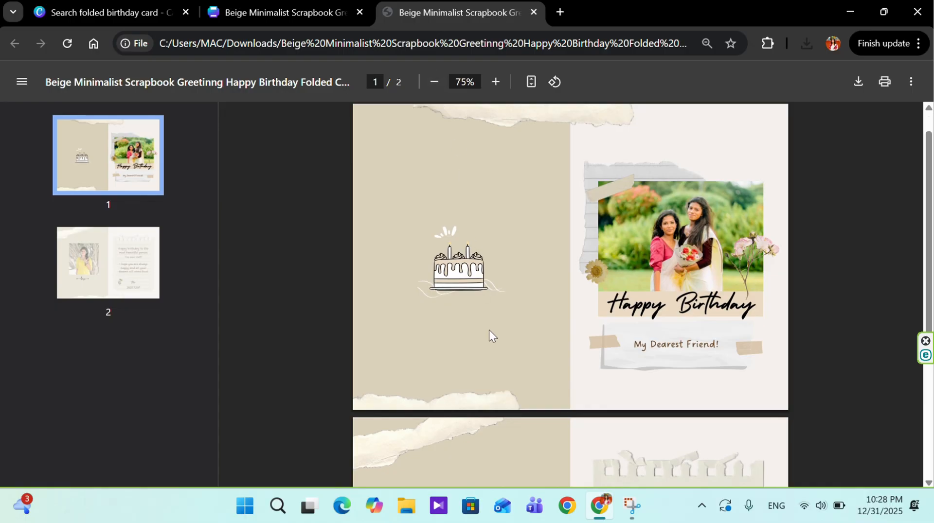
scroll(489, 334, "down", 5)
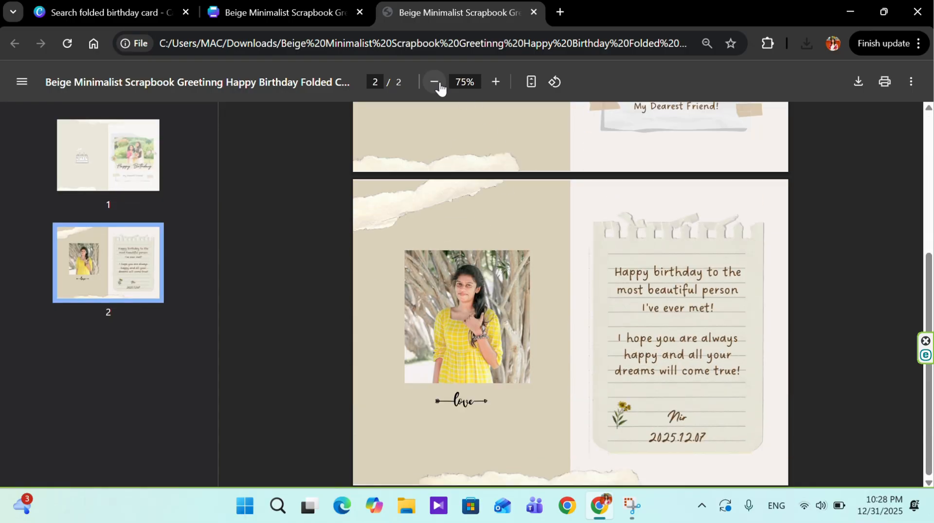